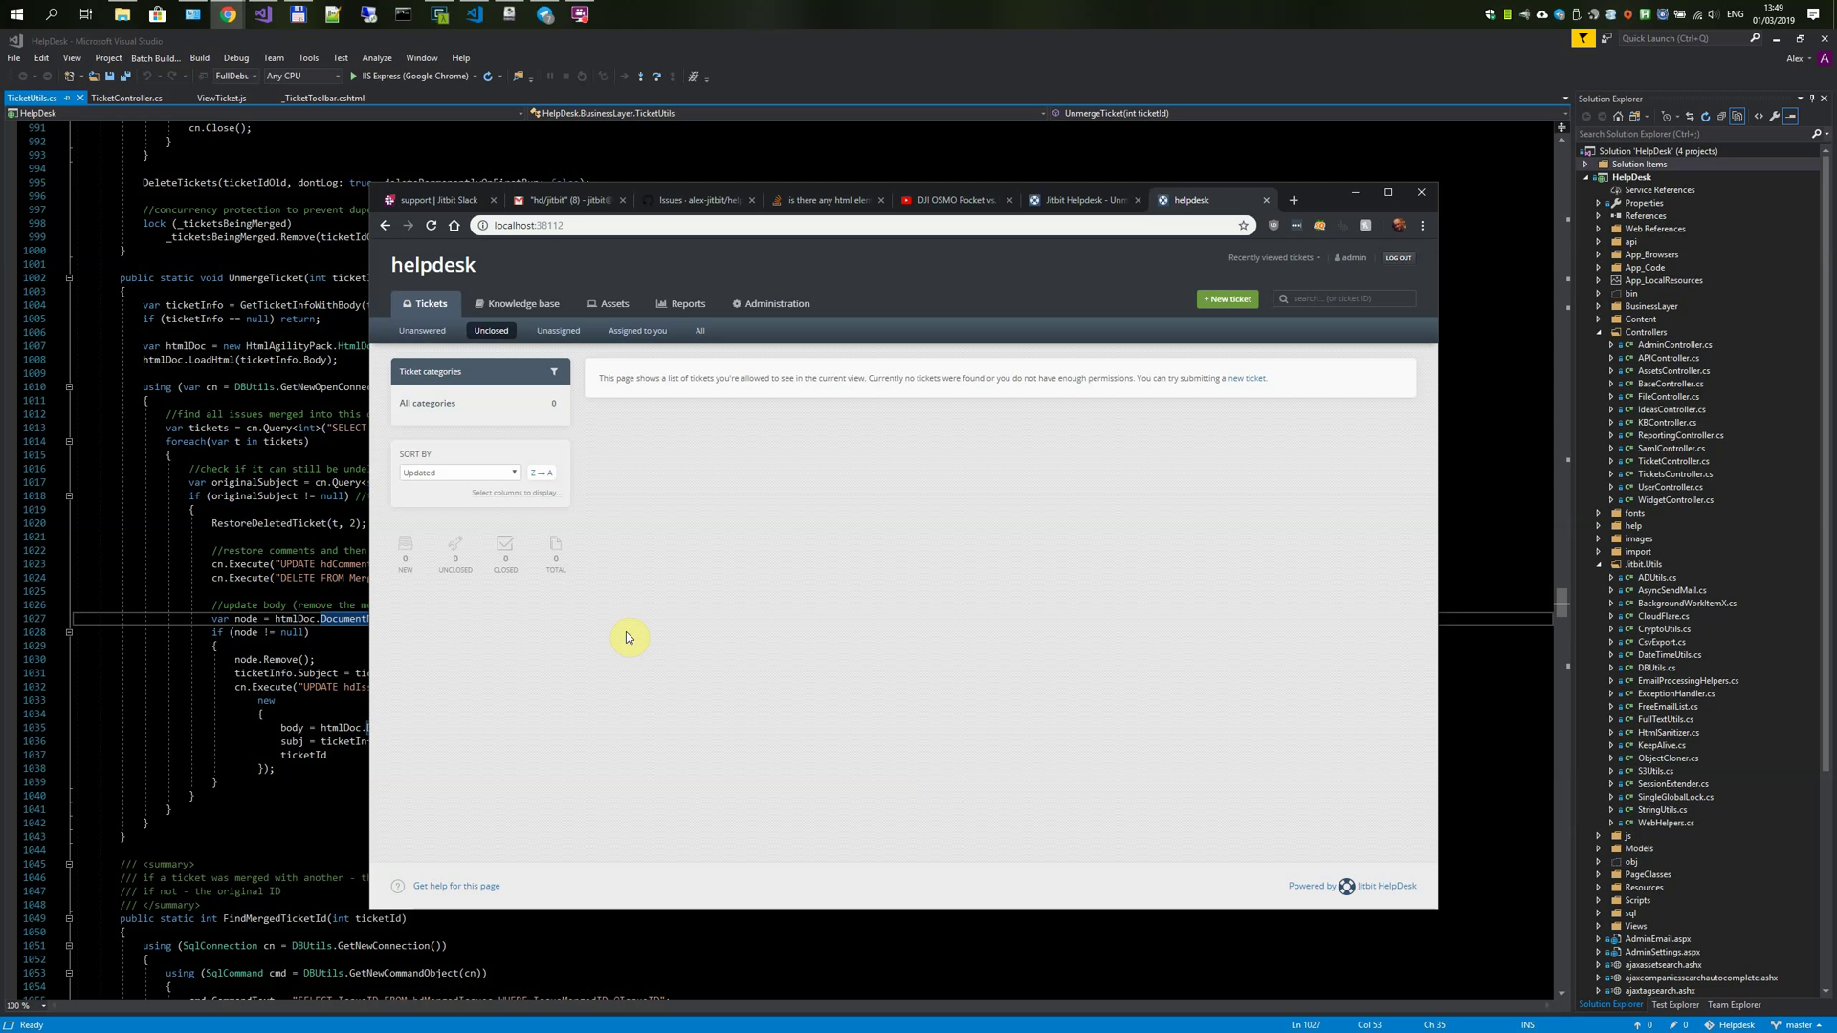
- Switch from the code editor back to the helpdesk browser window
click(283, 512)
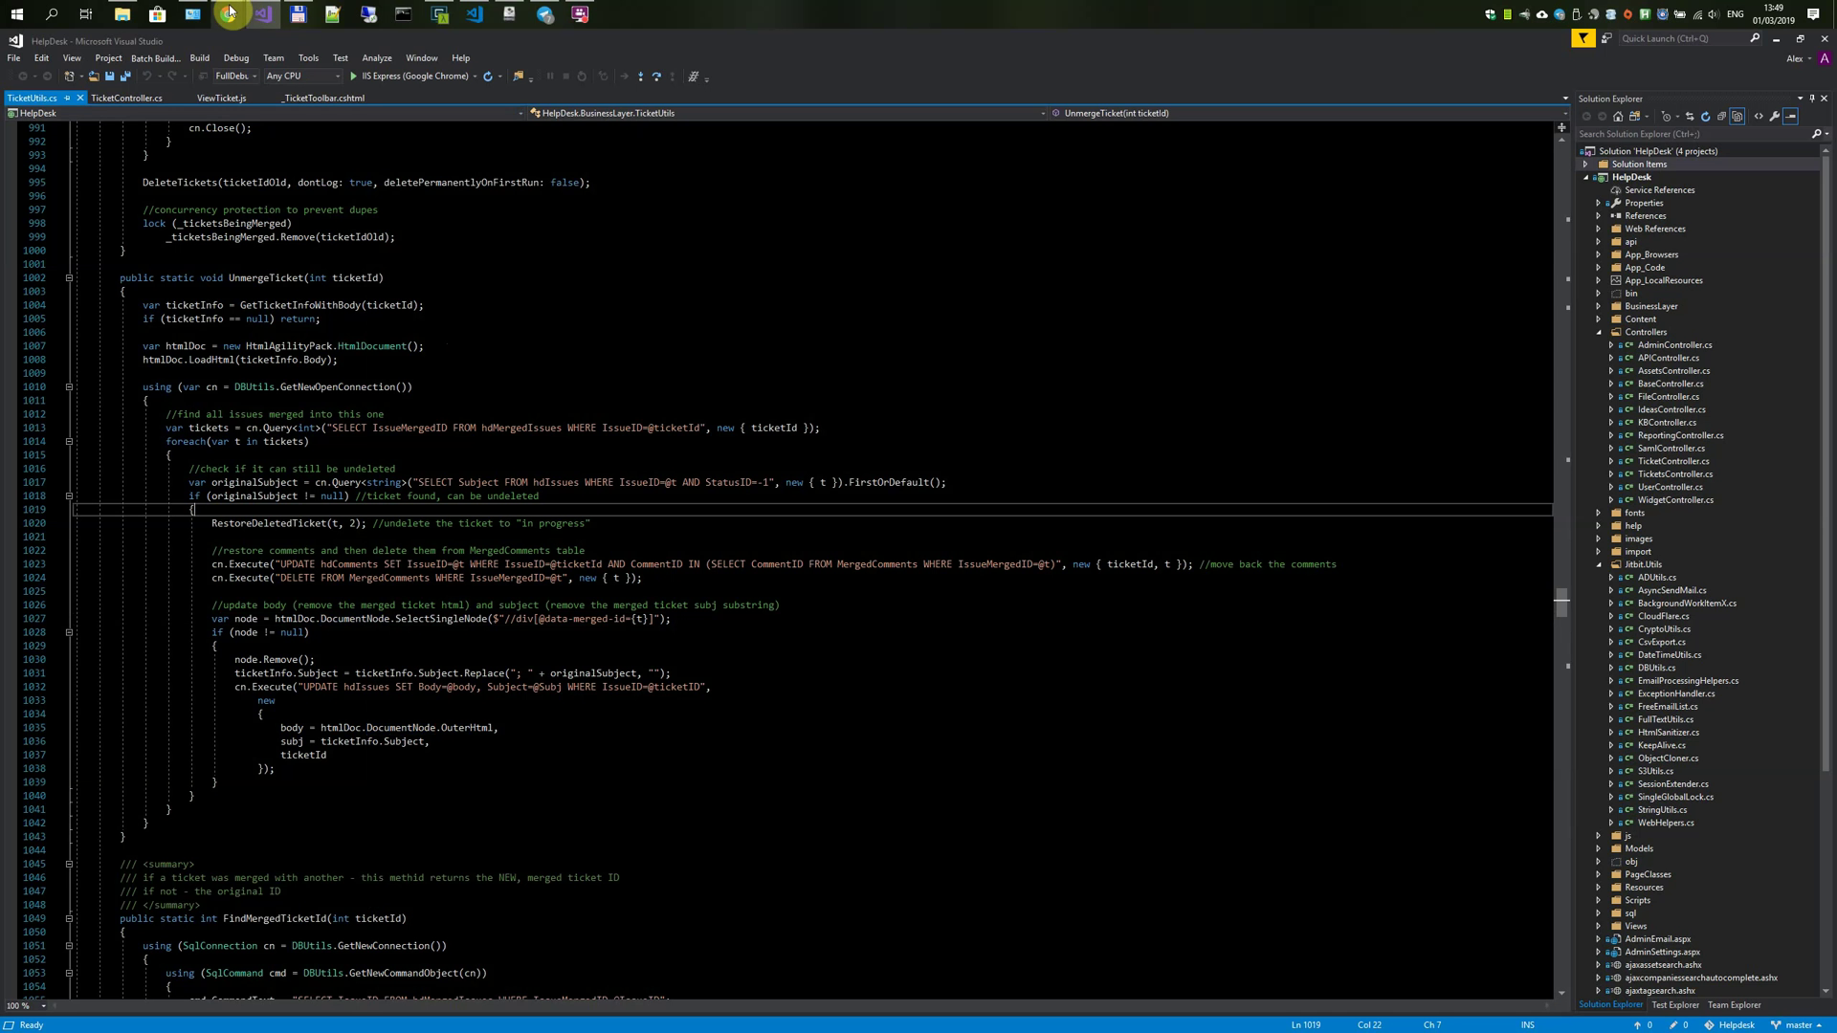
mouse_move(229, 11)
click(135, 86)
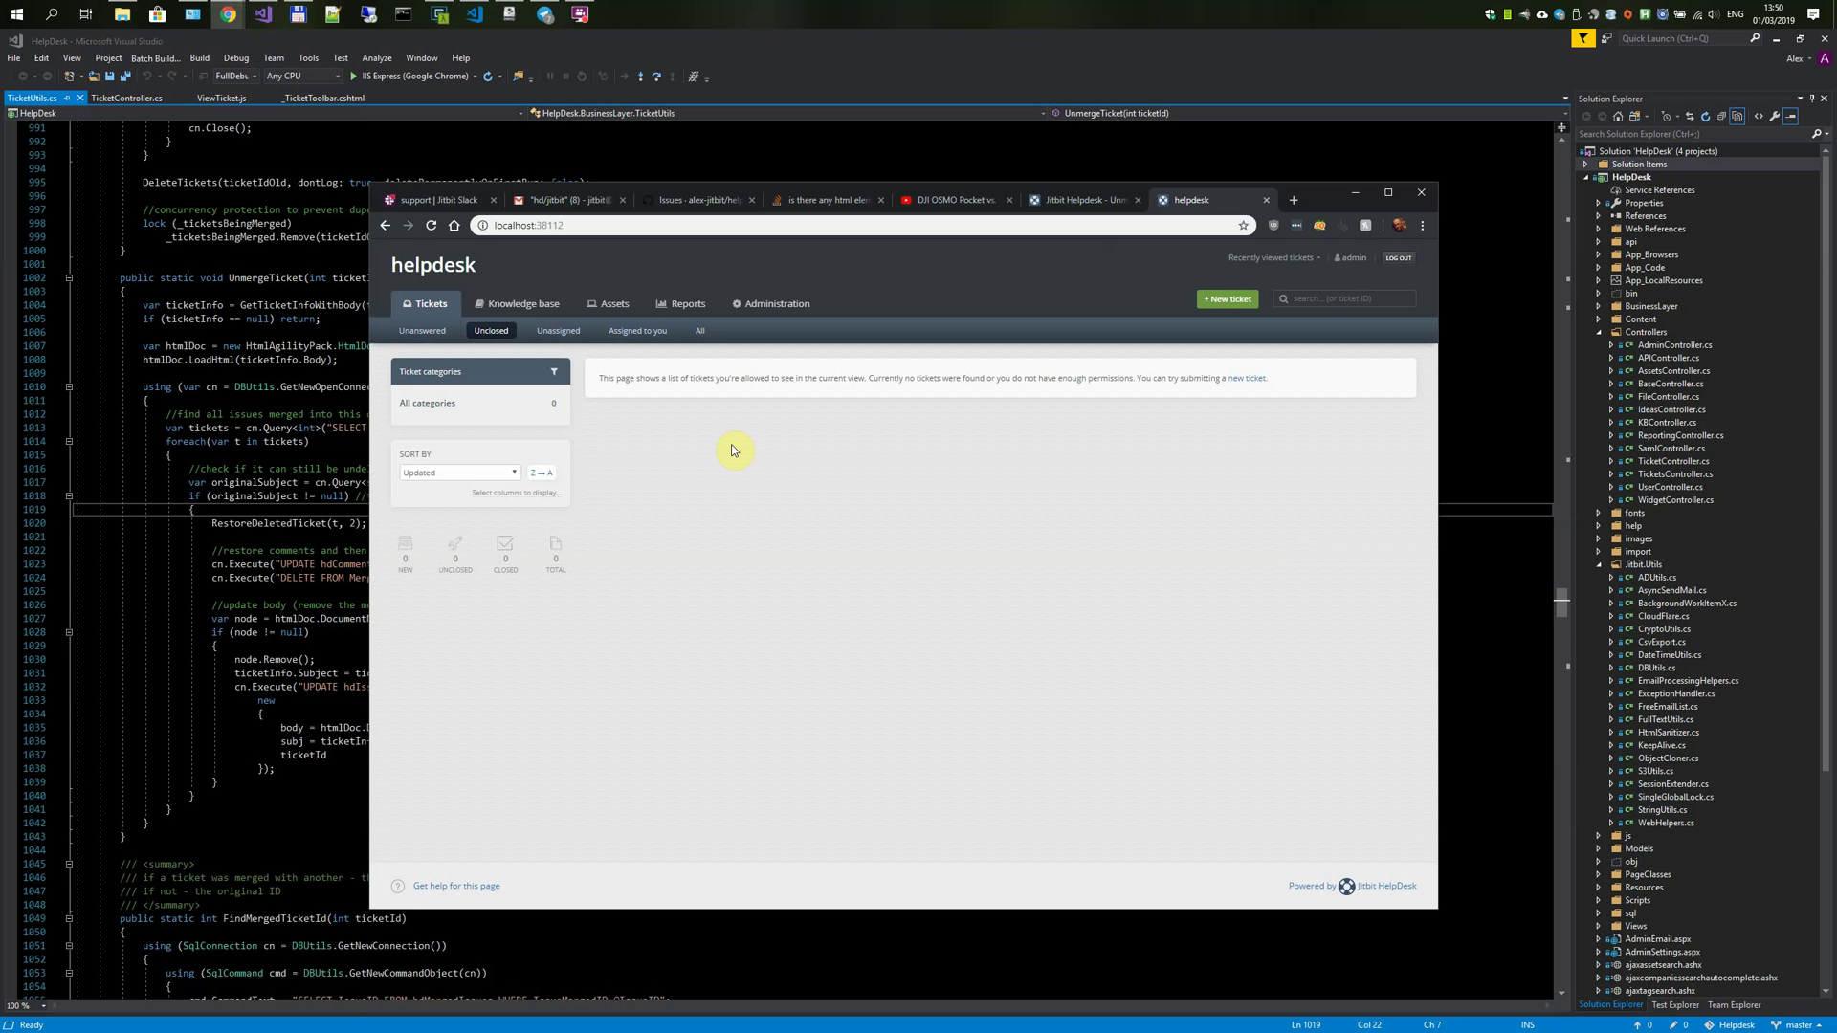
- Look over the 'Unmerge tickets' idea page, checking its vote count and author
click(1089, 198)
drag(601, 417, 639, 443)
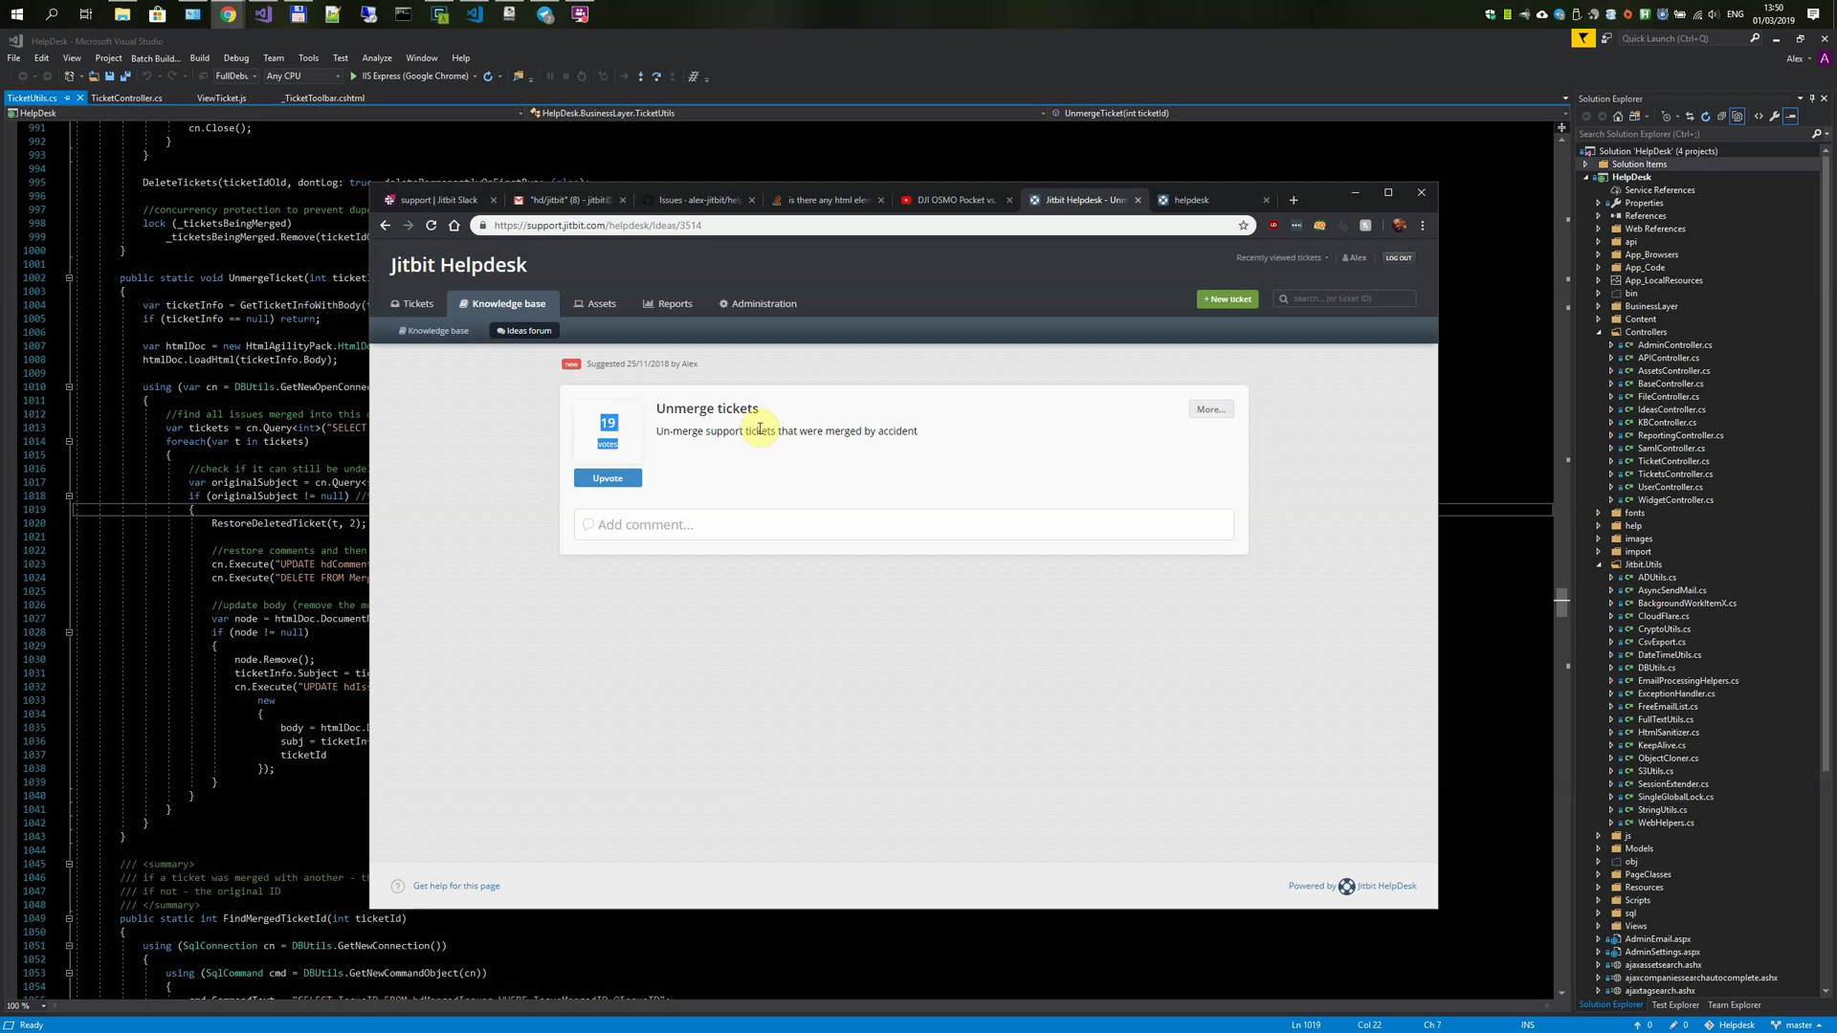
click(726, 411)
double_click(689, 365)
click(703, 376)
- Create ticket 111 with details 111 and post the reply 111
click(1220, 199)
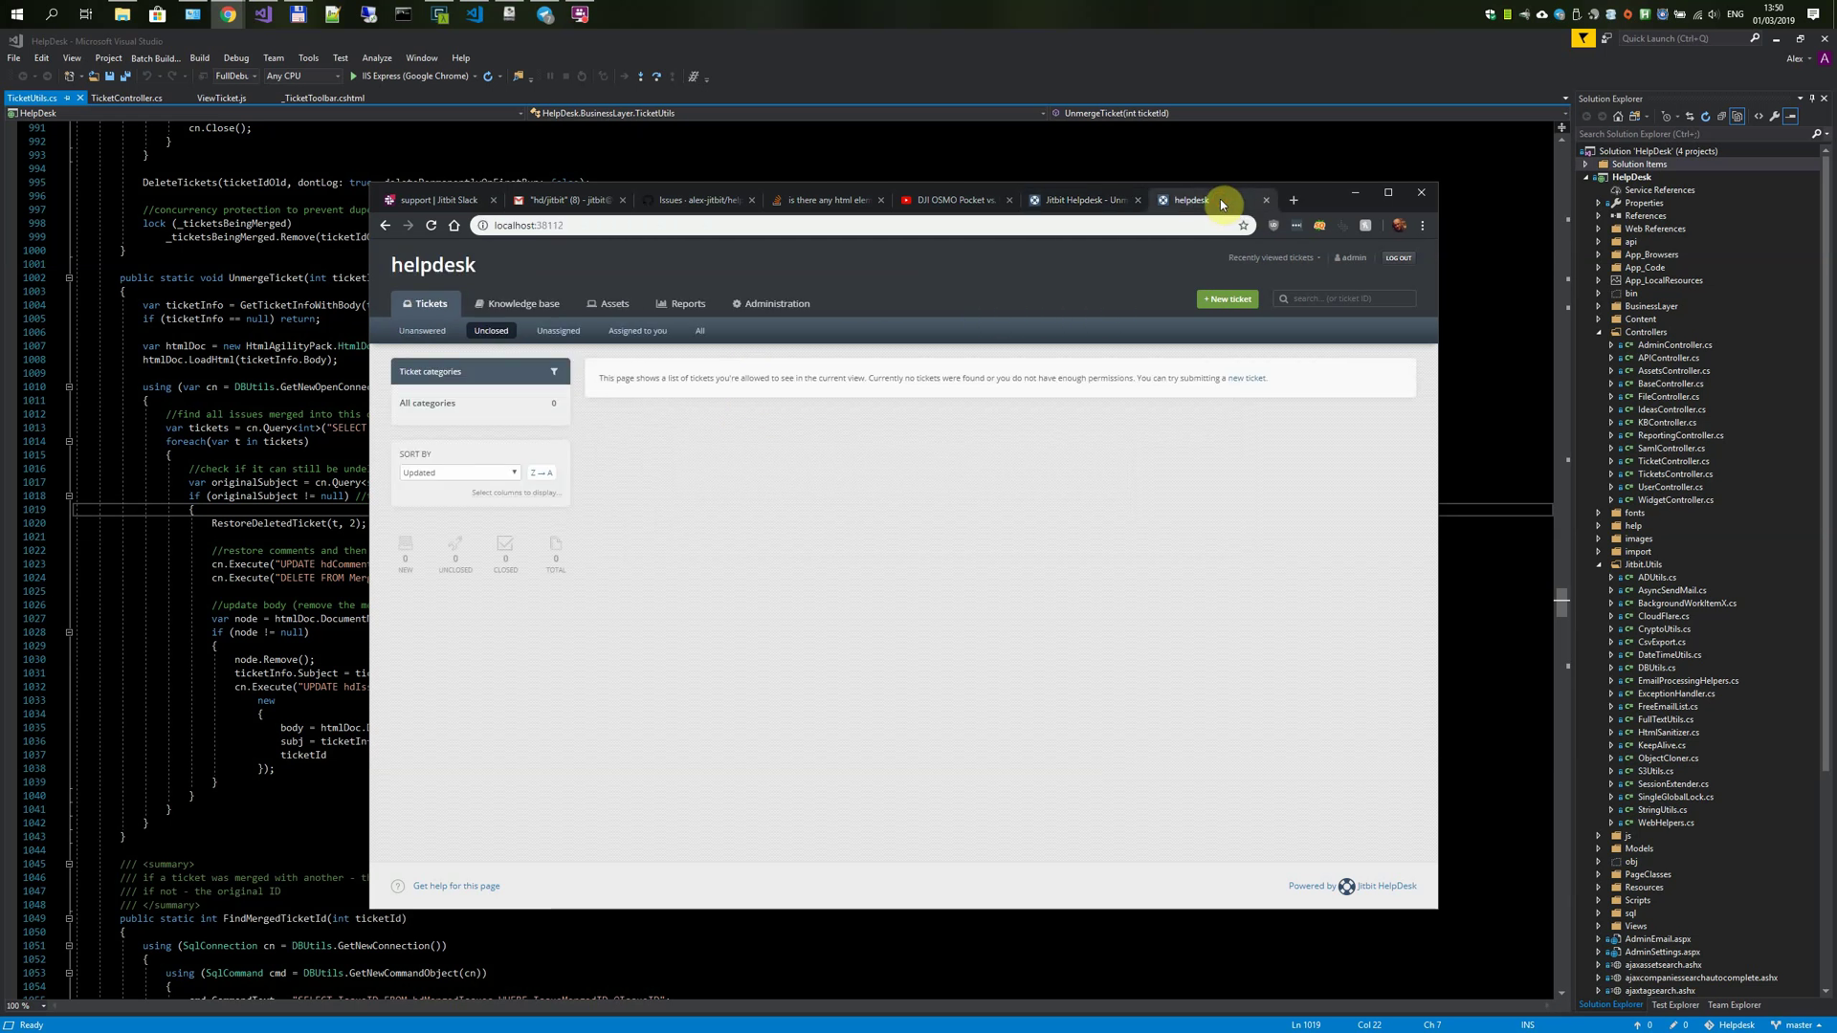
click(1226, 298)
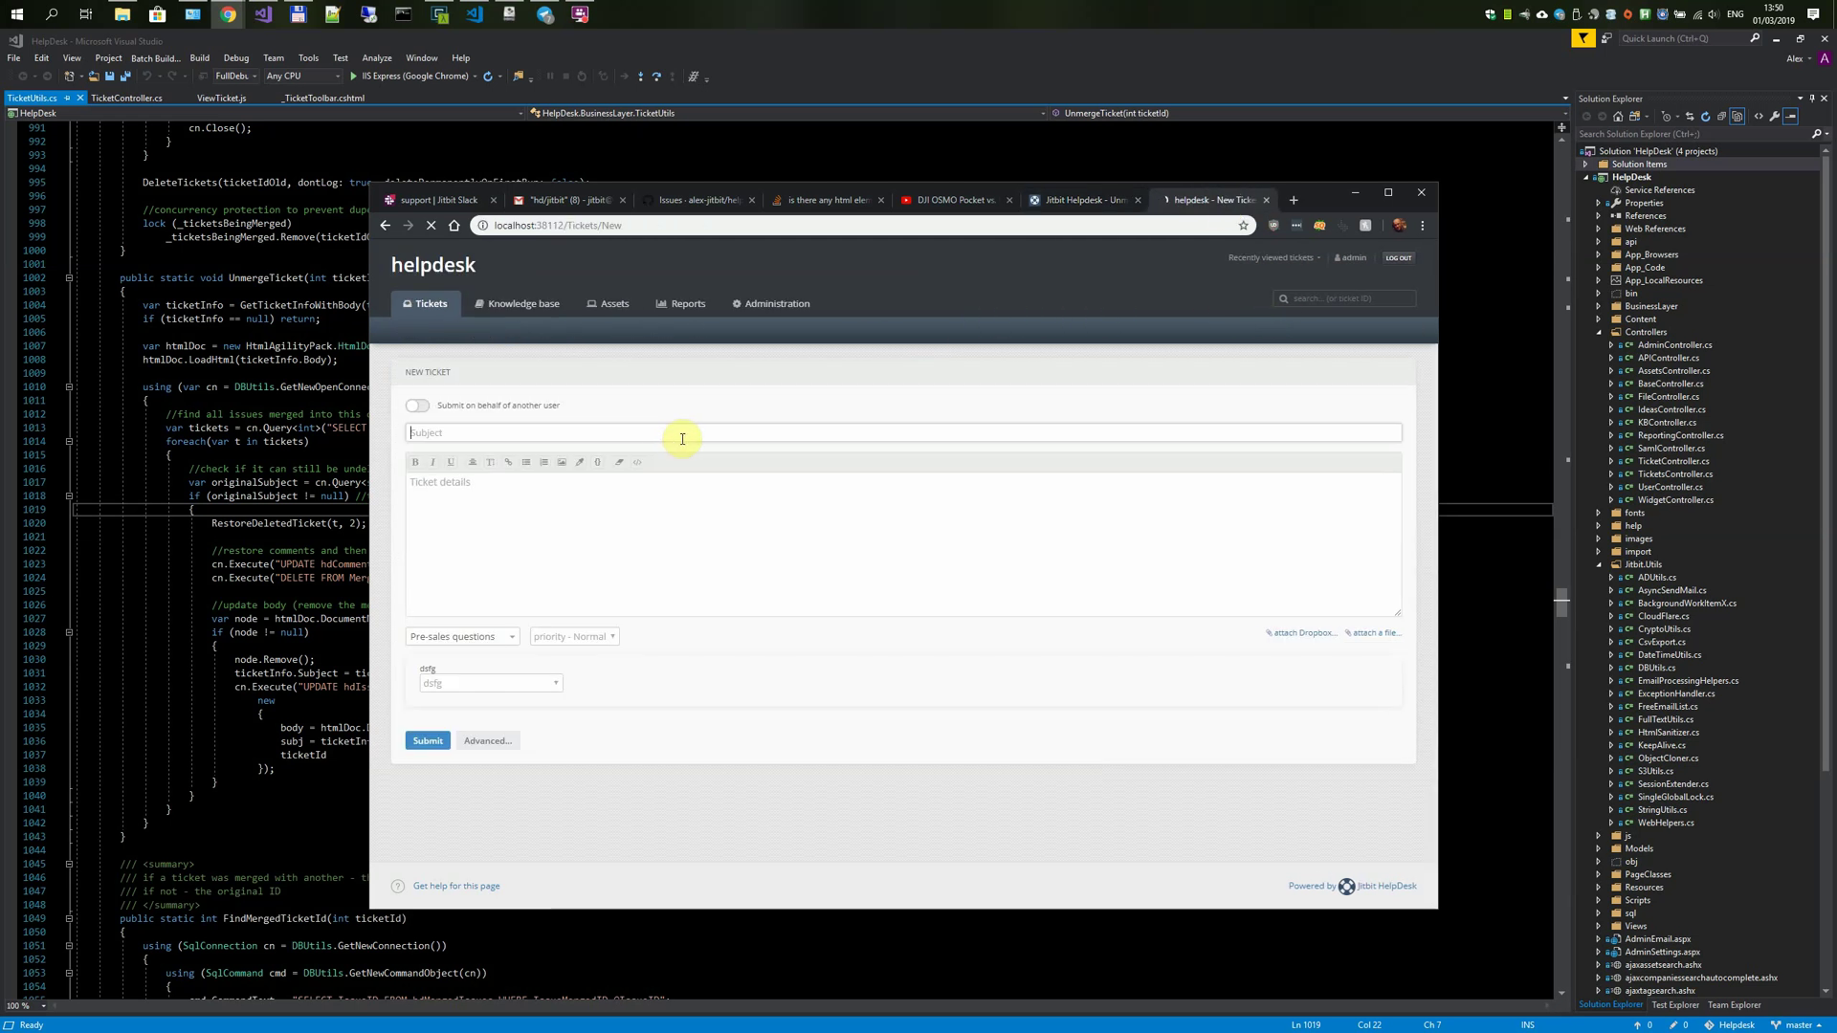
text(111)
click(563, 542)
text(111)
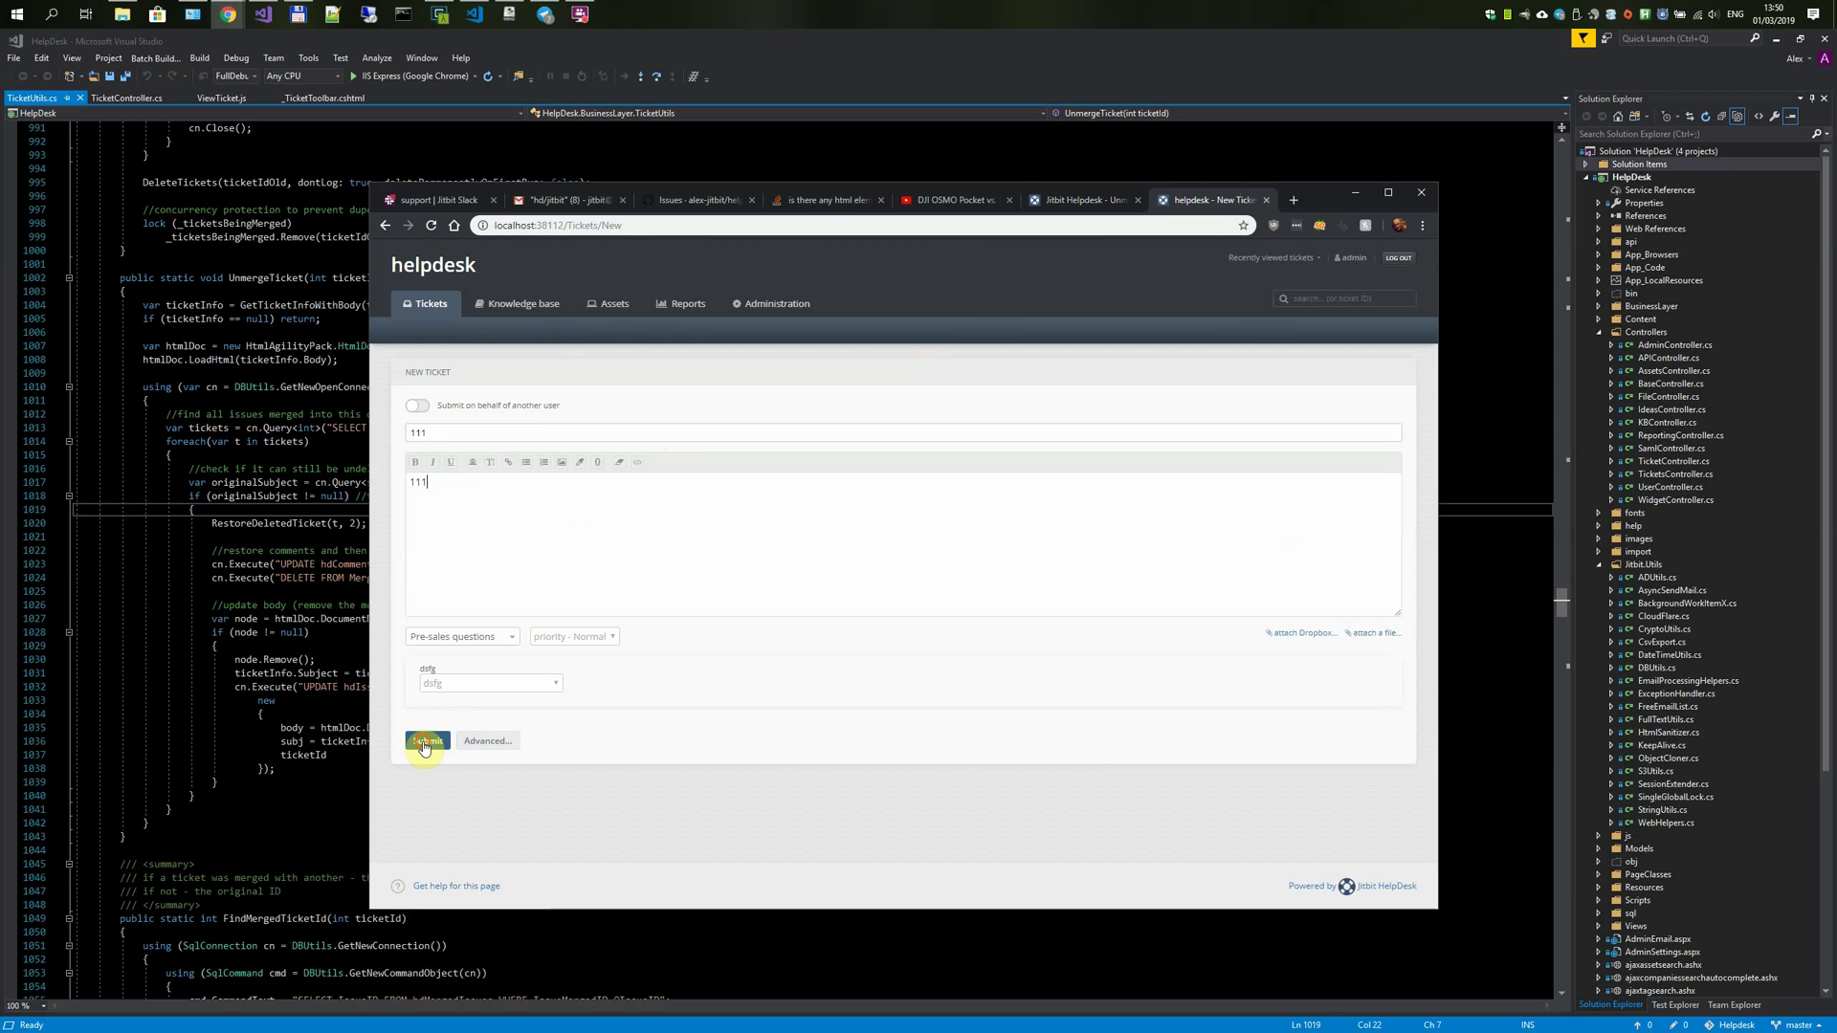
click(426, 741)
click(570, 480)
text(111)
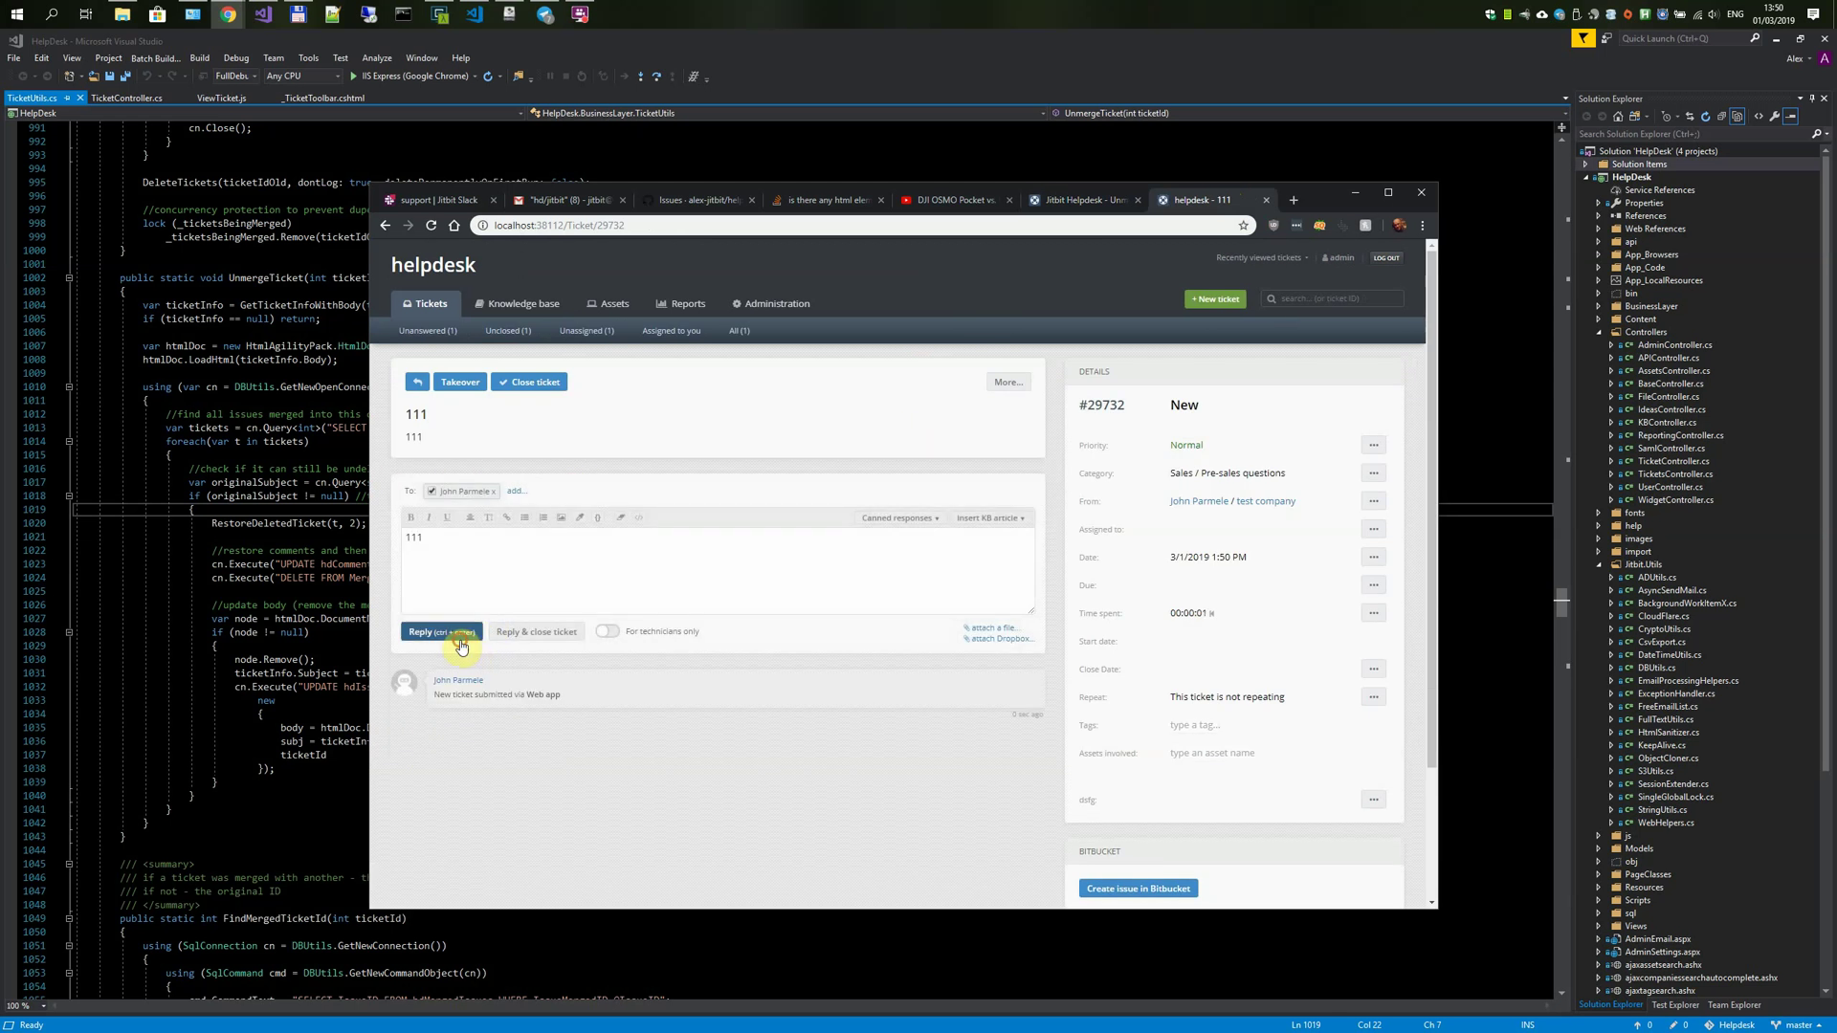
click(449, 635)
- Create ticket 222 with details 222 and post the reply 222
click(1211, 299)
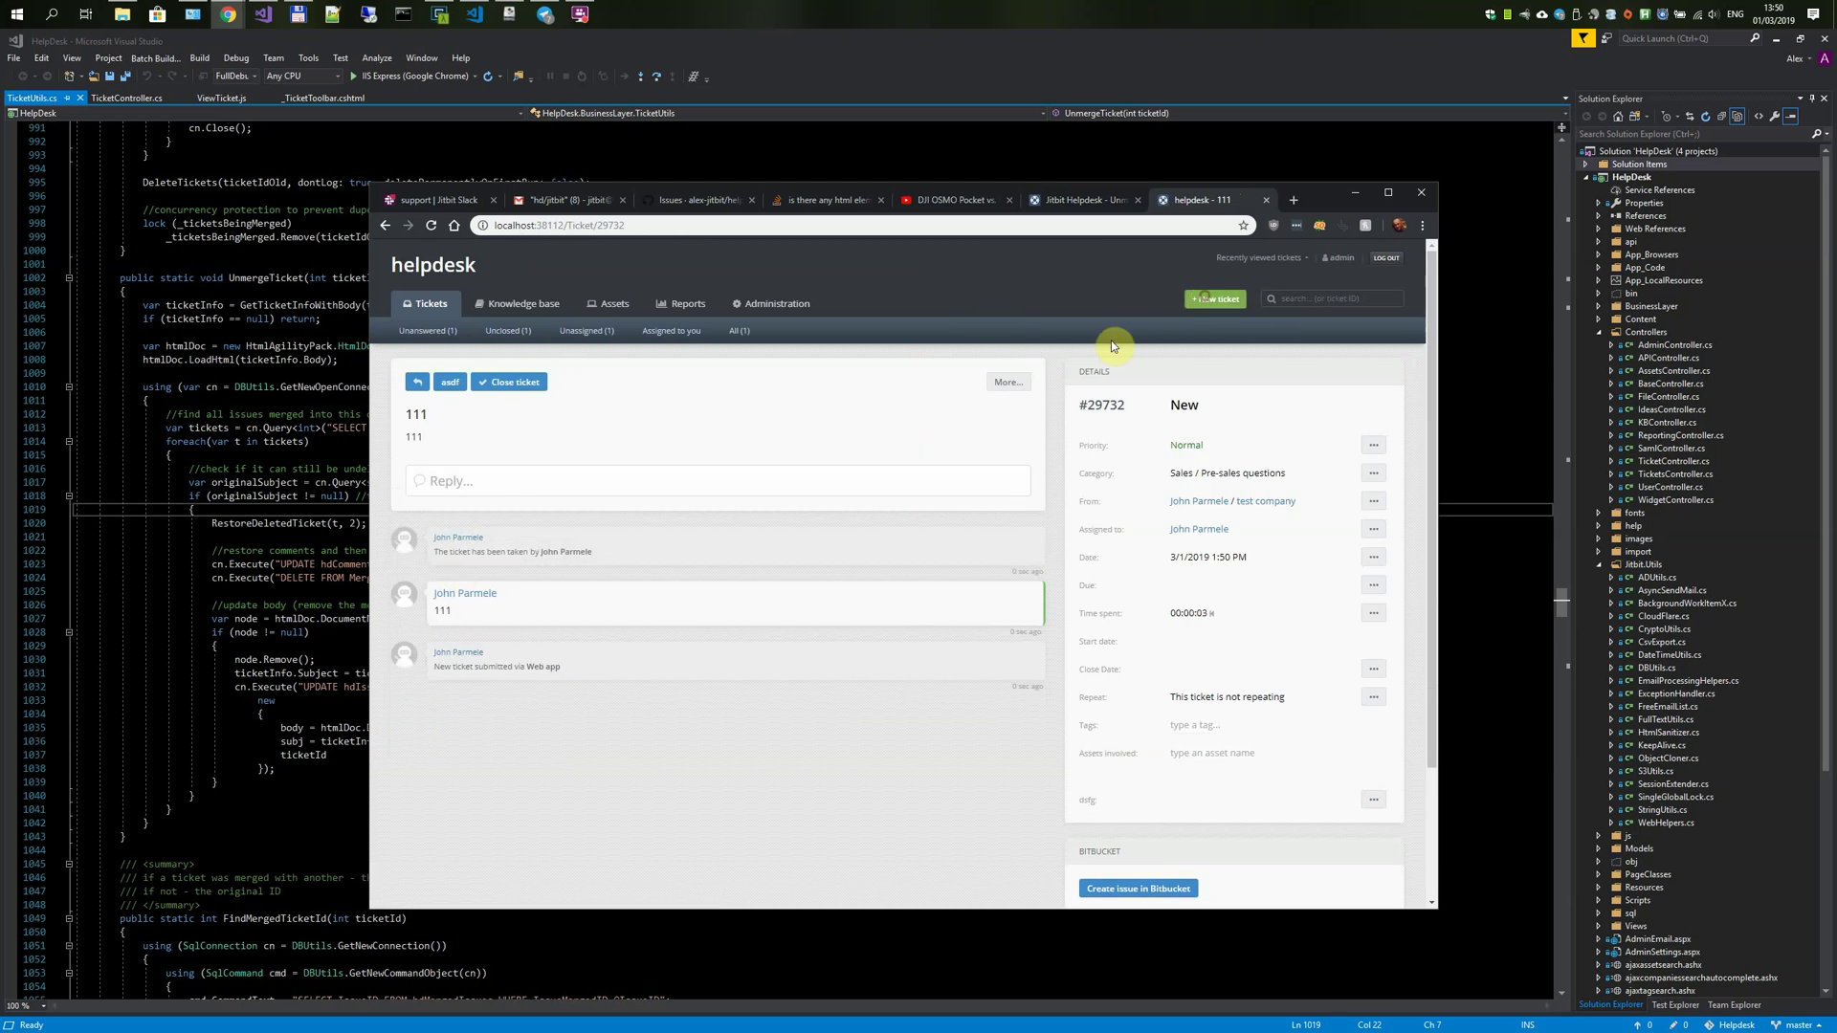
text(222)
click(509, 539)
text(222)
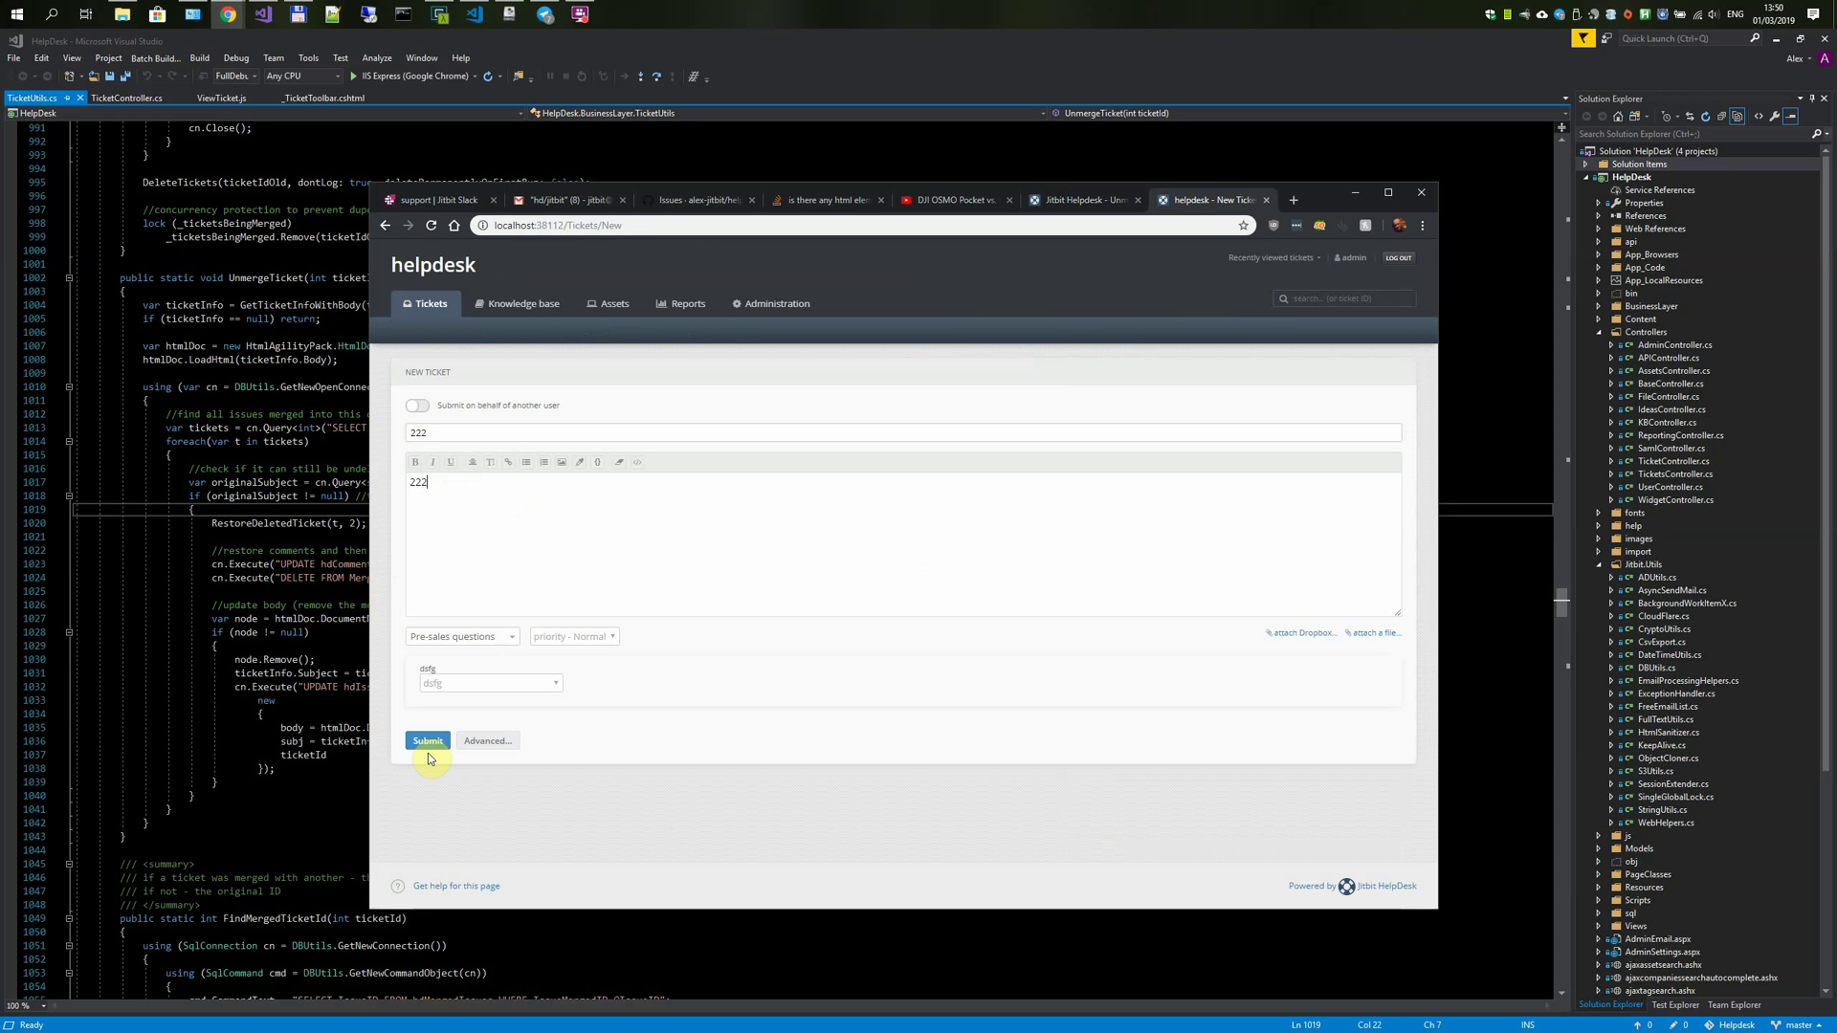
click(427, 742)
click(628, 482)
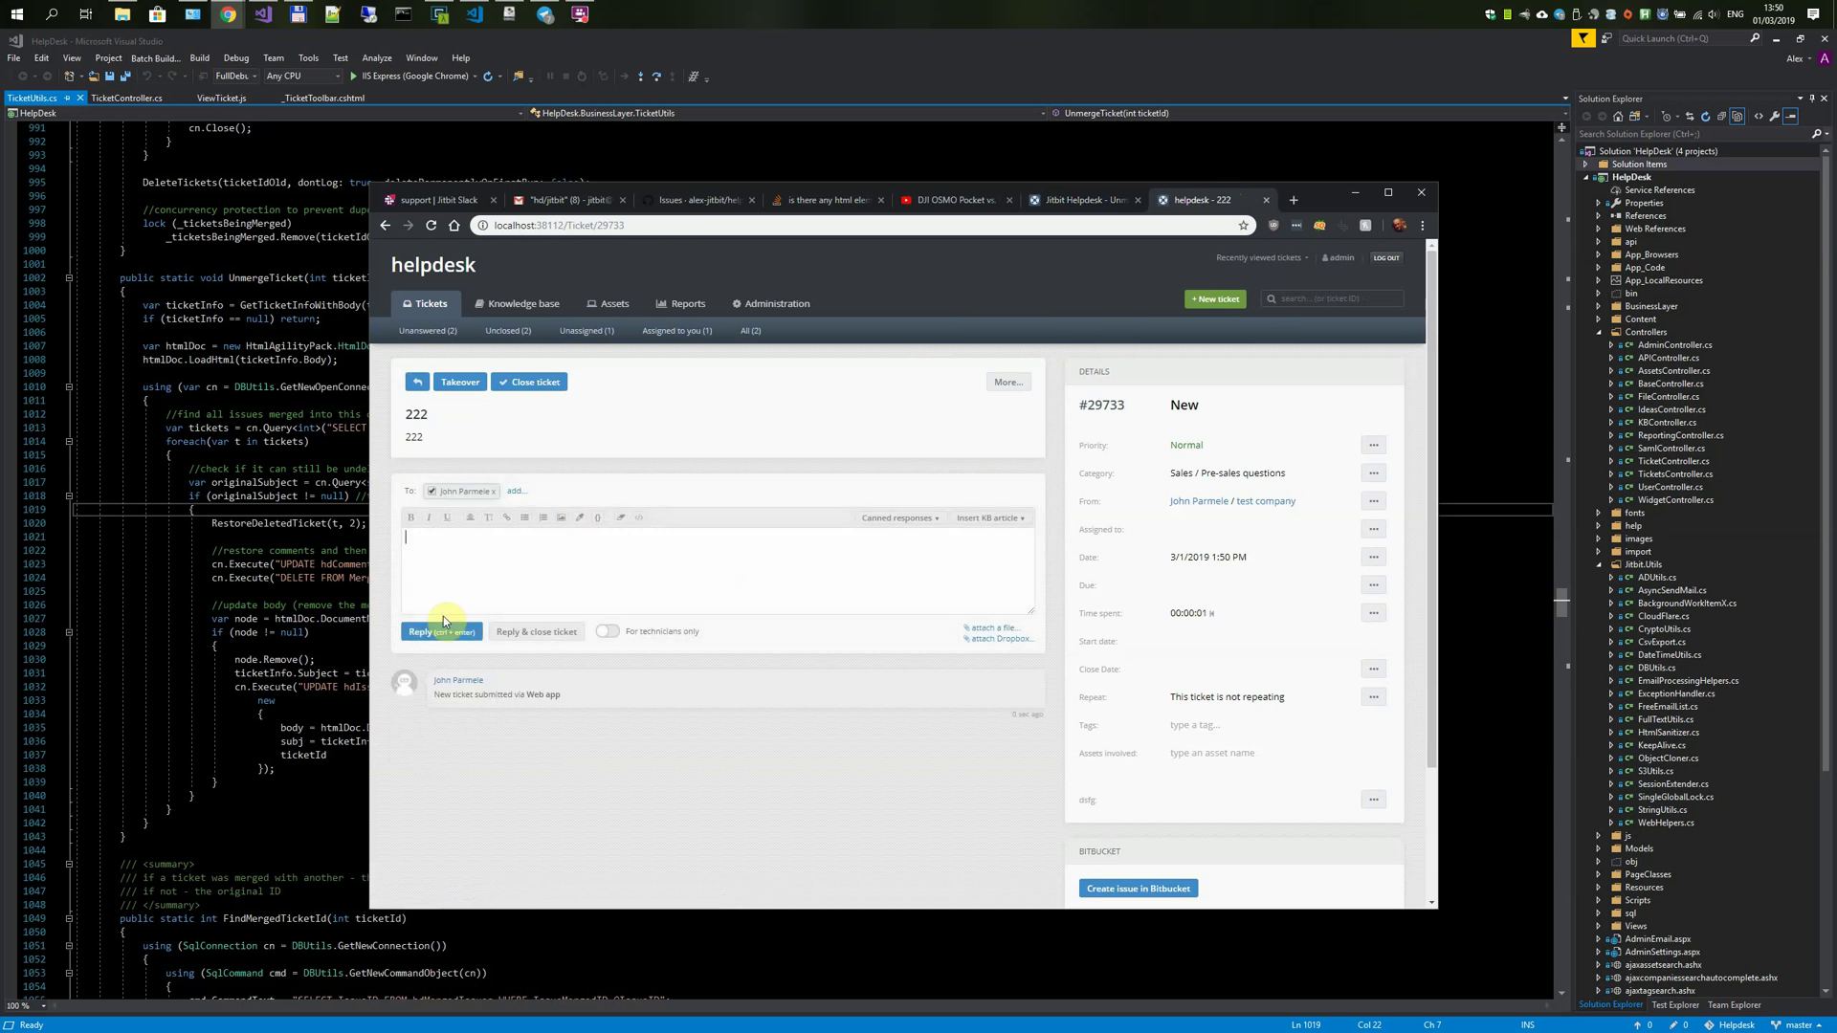
text(222)
click(442, 633)
- Create ticket 333 with reply 333, then list the Unclosed tickets
click(1210, 298)
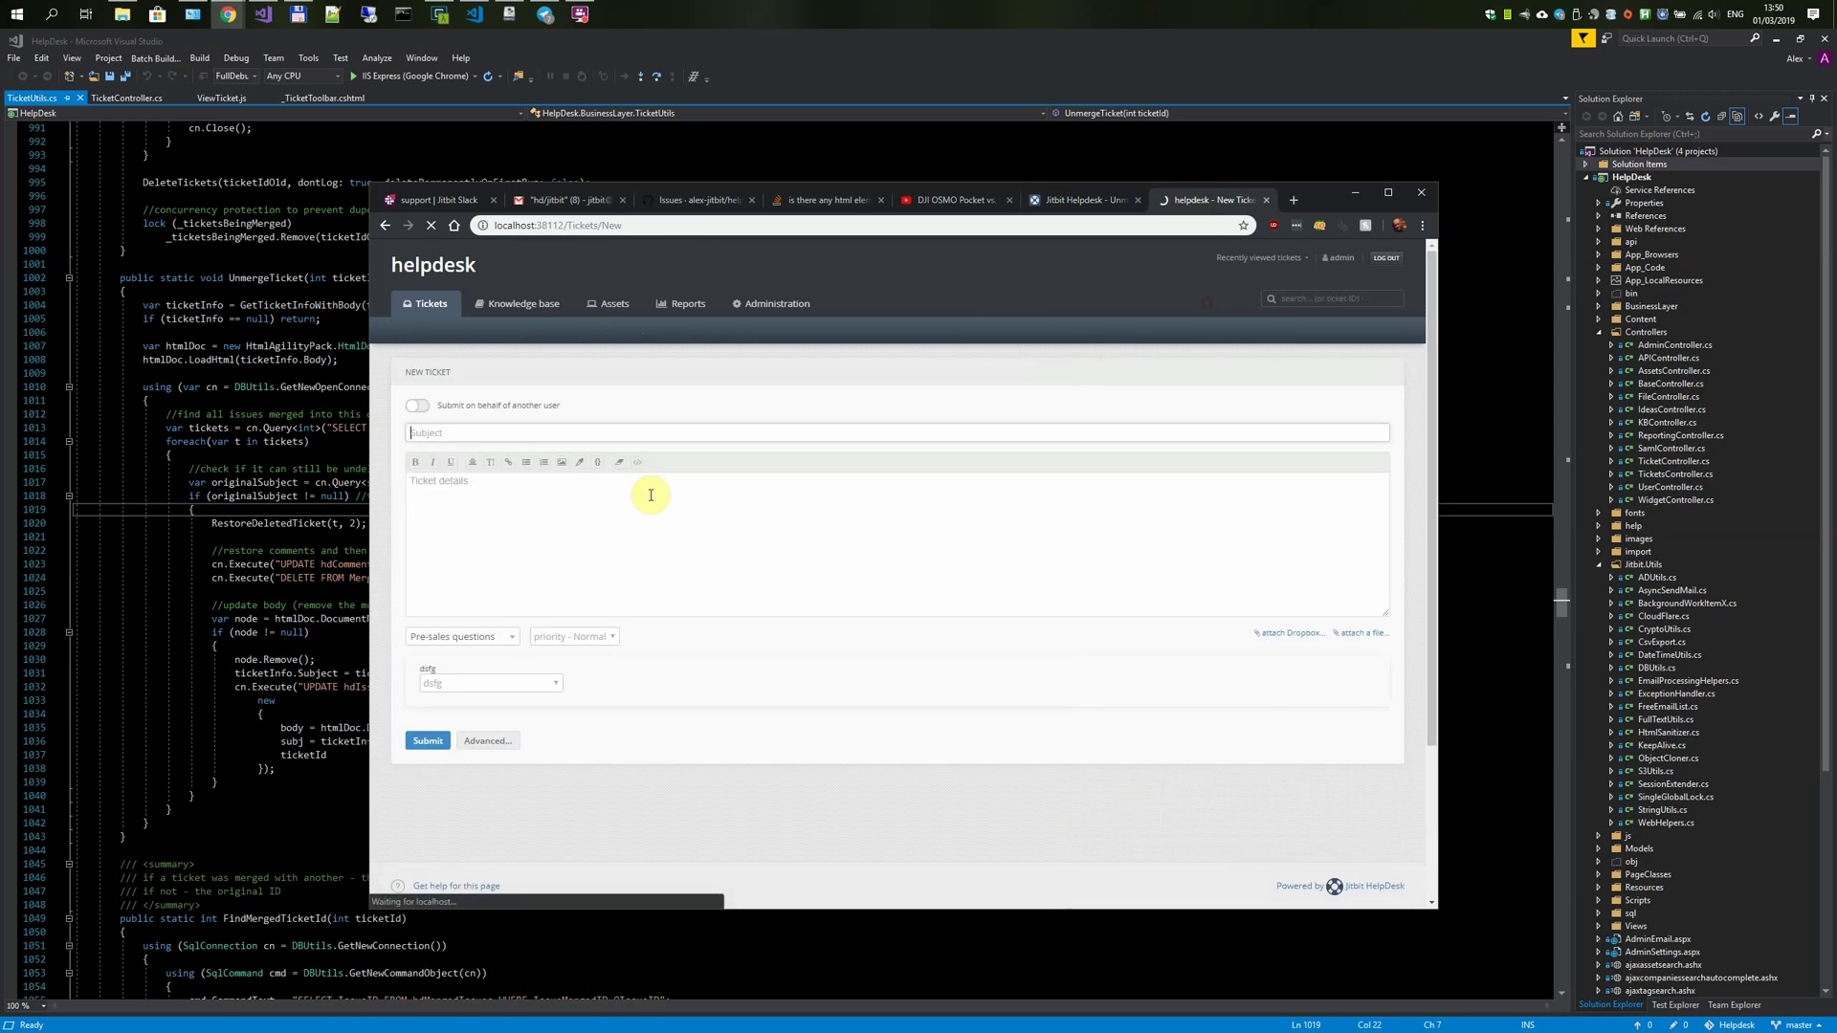
text(333)
click(532, 568)
text(333)
click(427, 742)
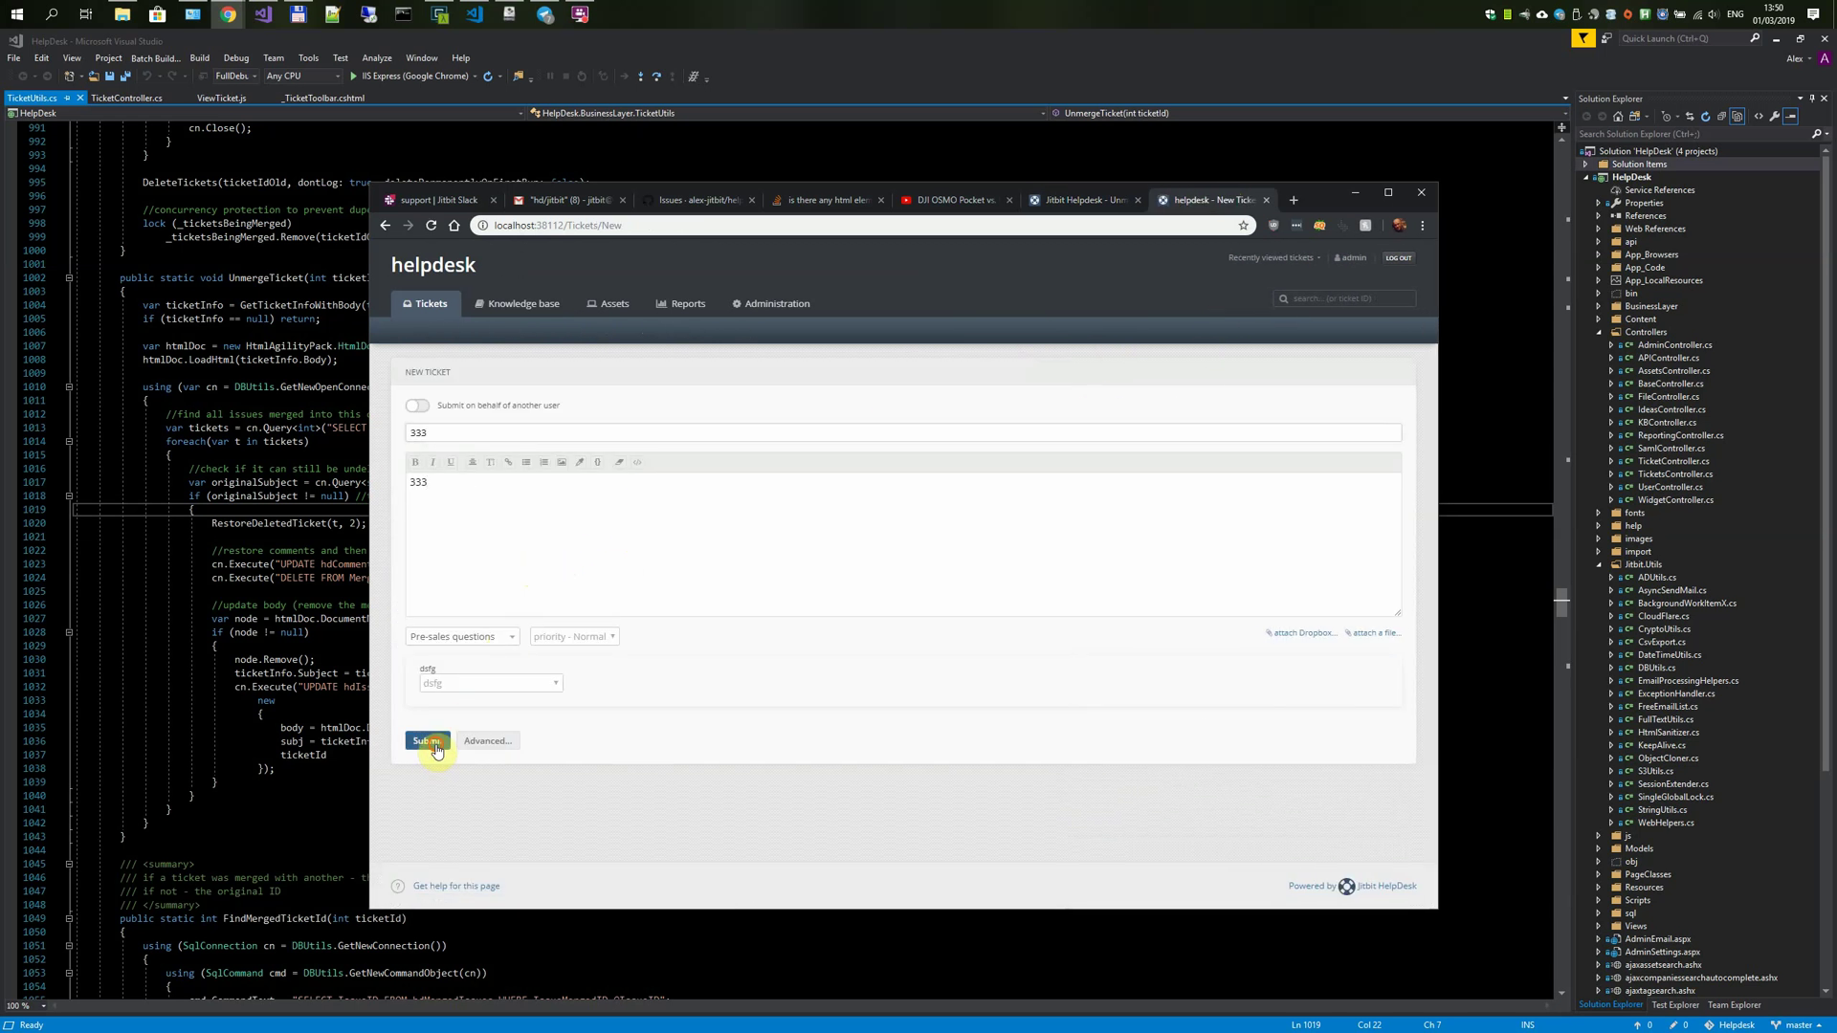
click(525, 485)
text(333)
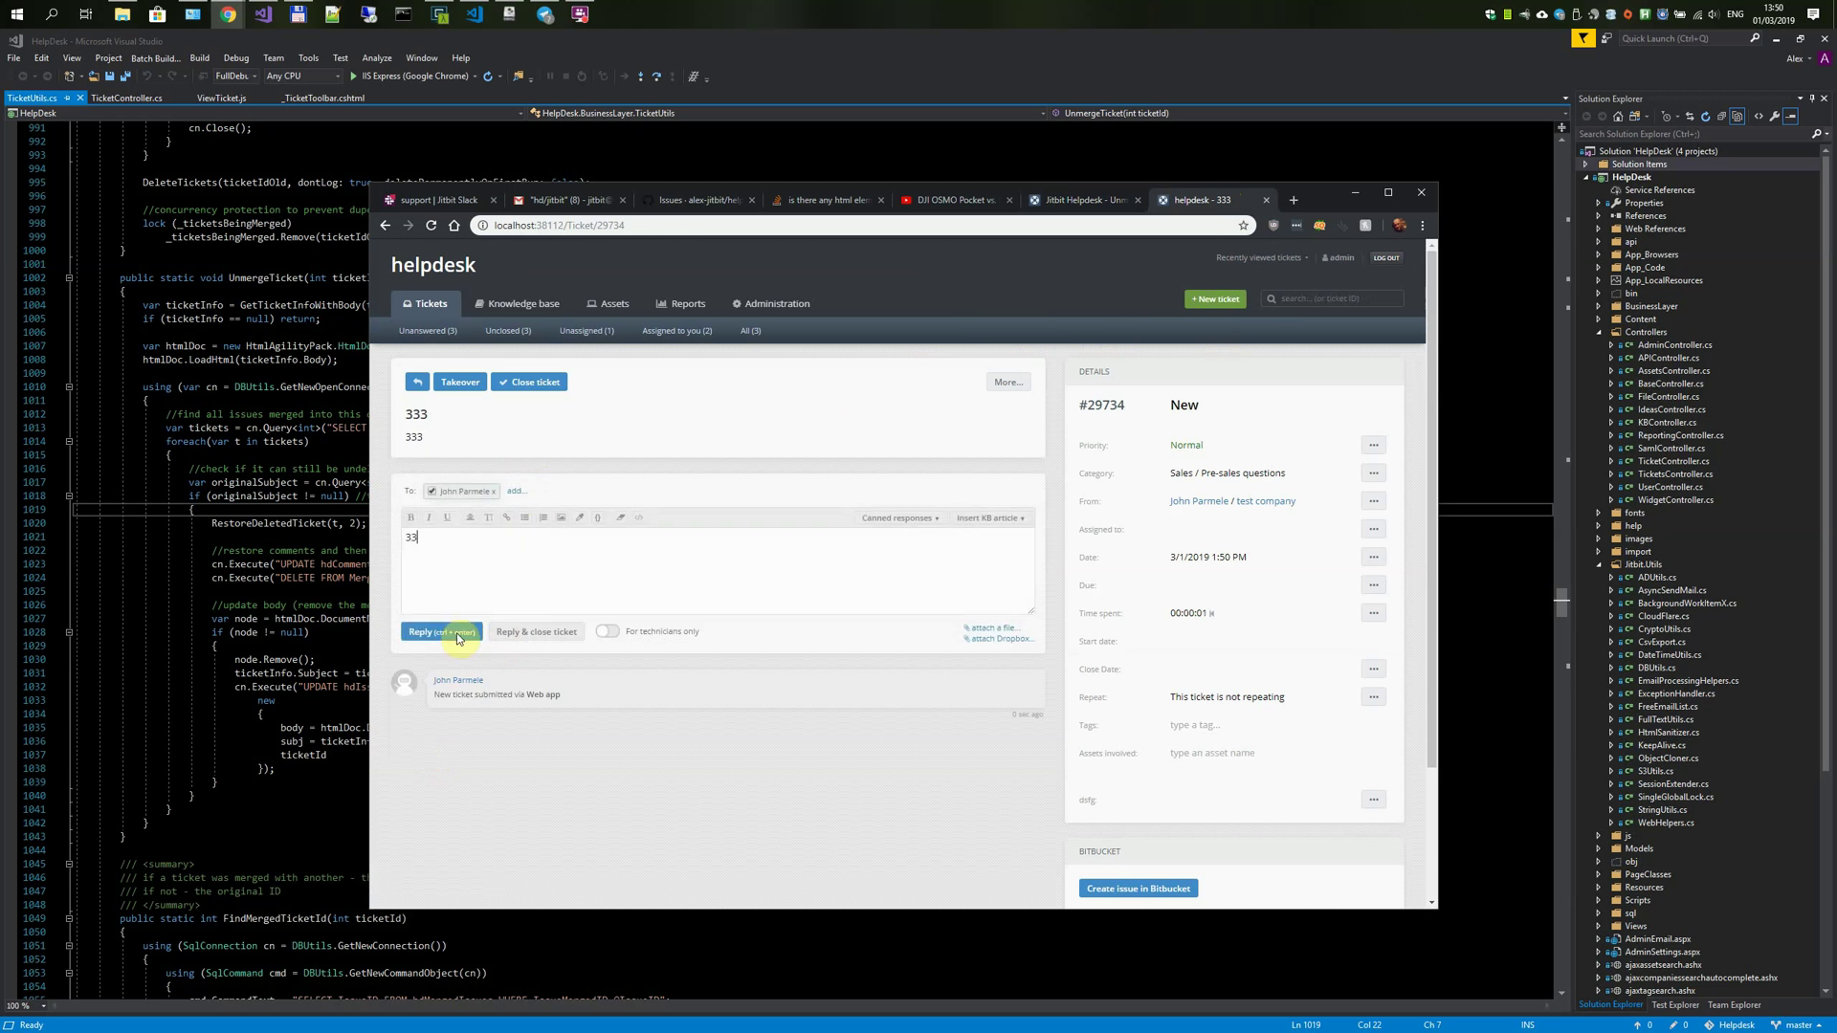
click(442, 633)
click(508, 330)
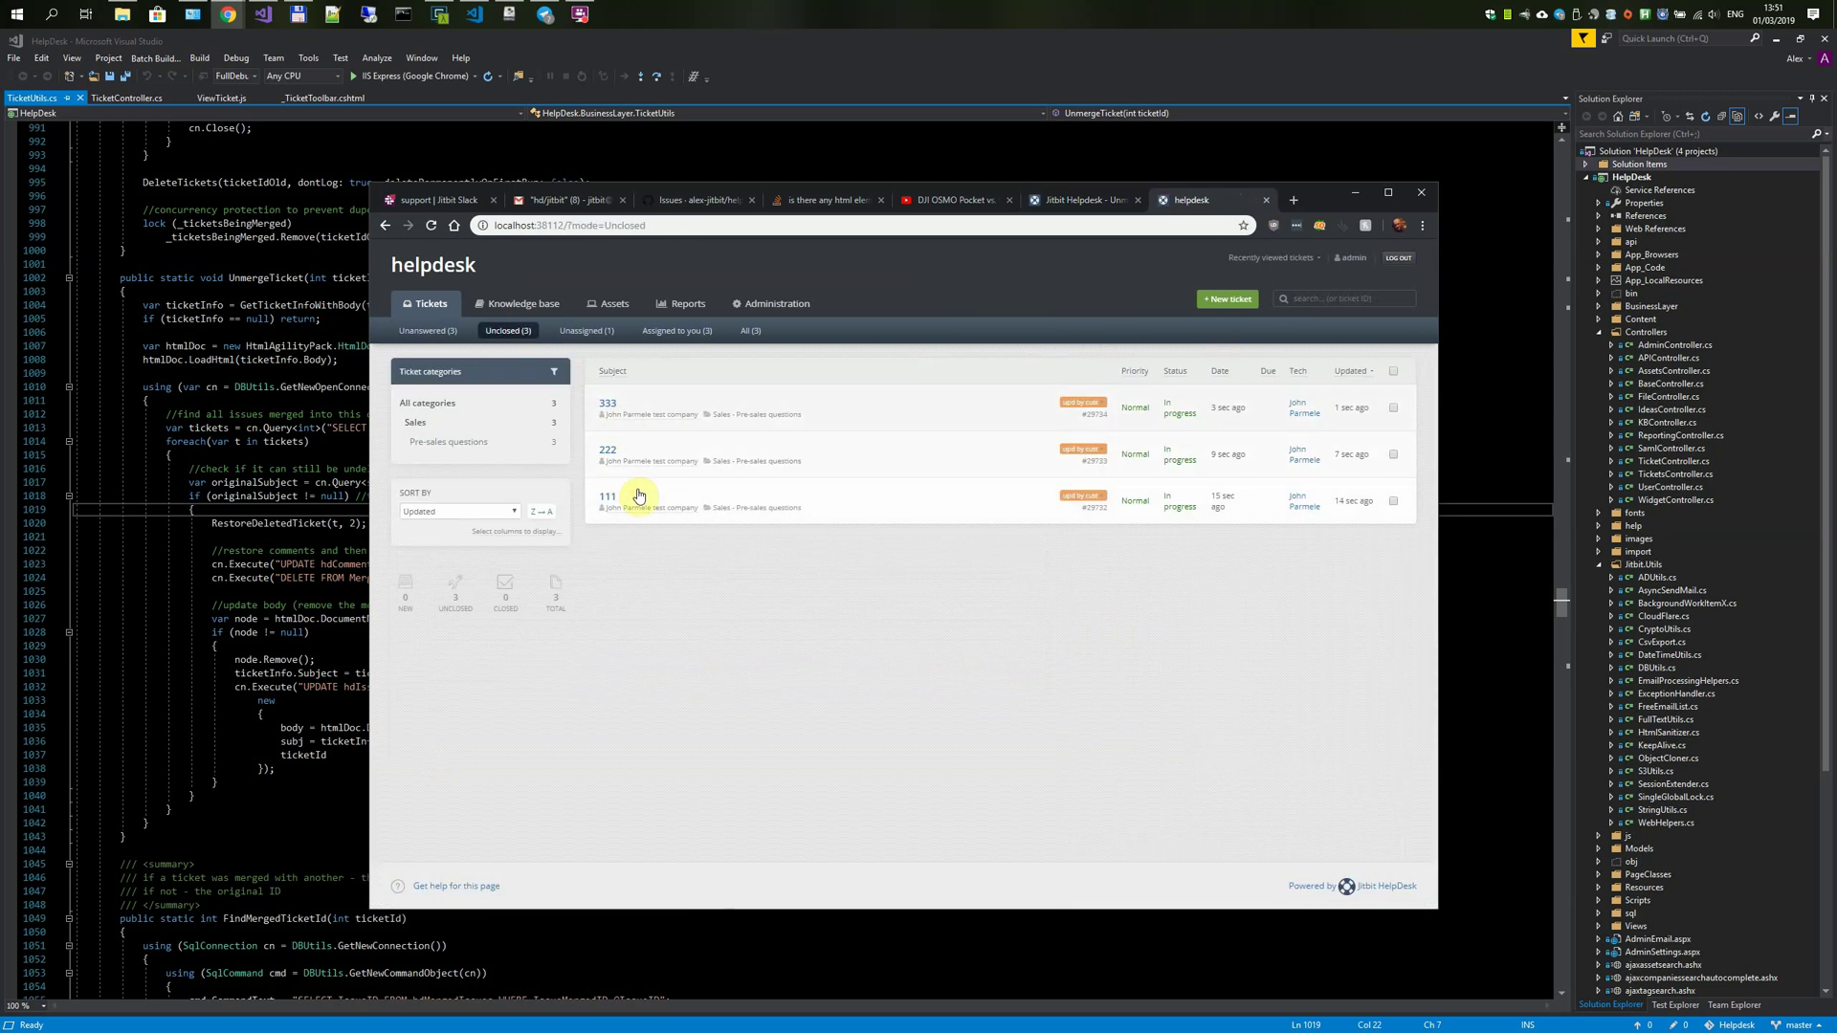
- Select all three tickets and confirm merging them into '111 ; 222 ; 333'
click(1393, 370)
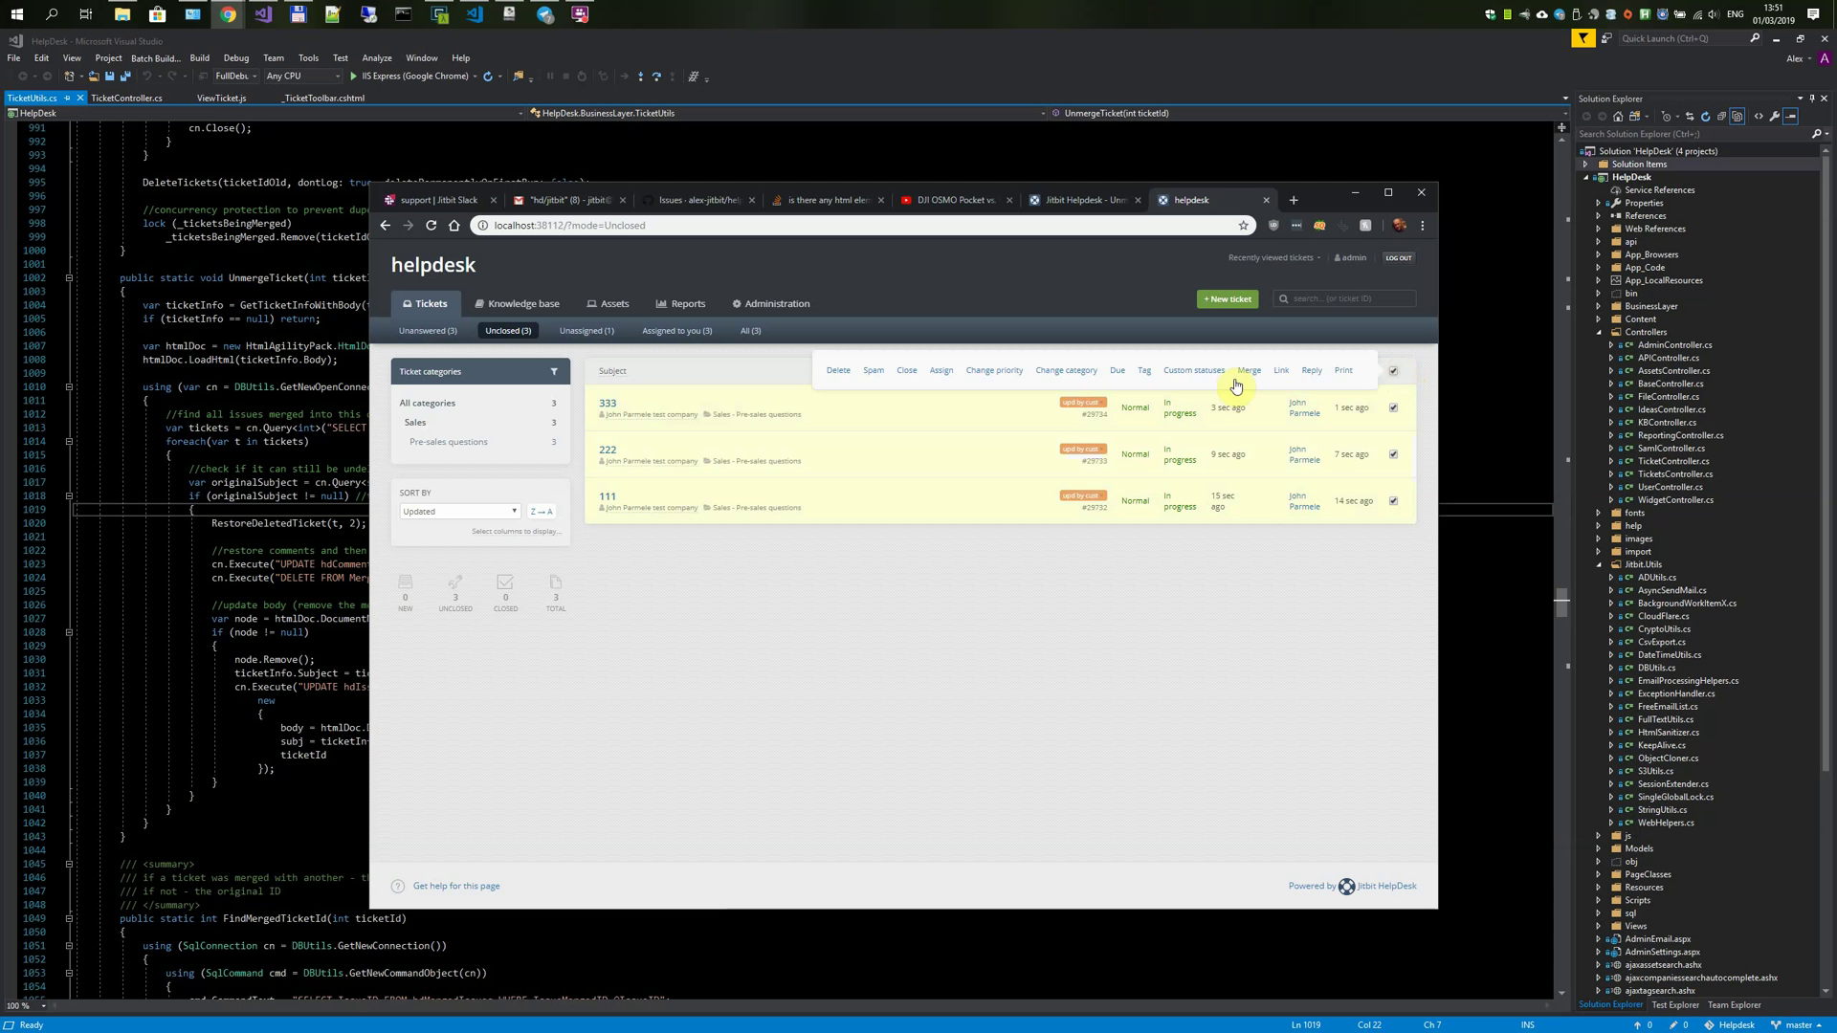
click(1249, 370)
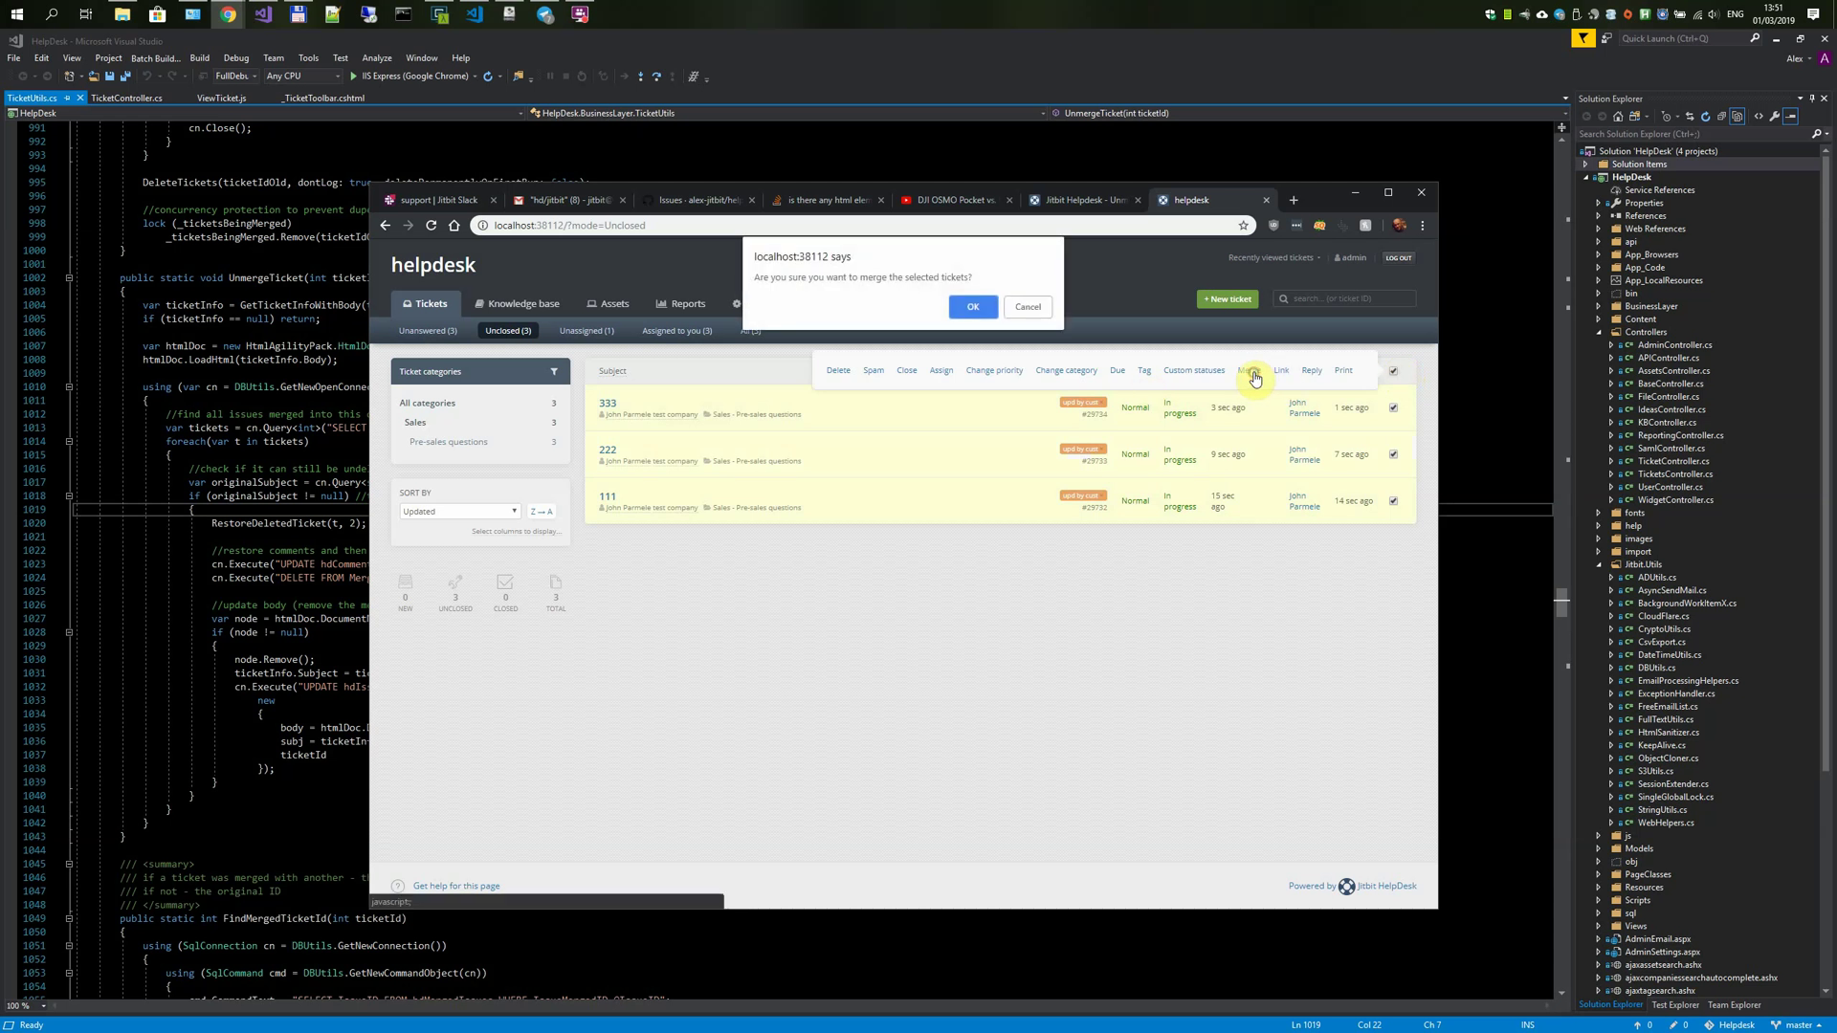
click(974, 305)
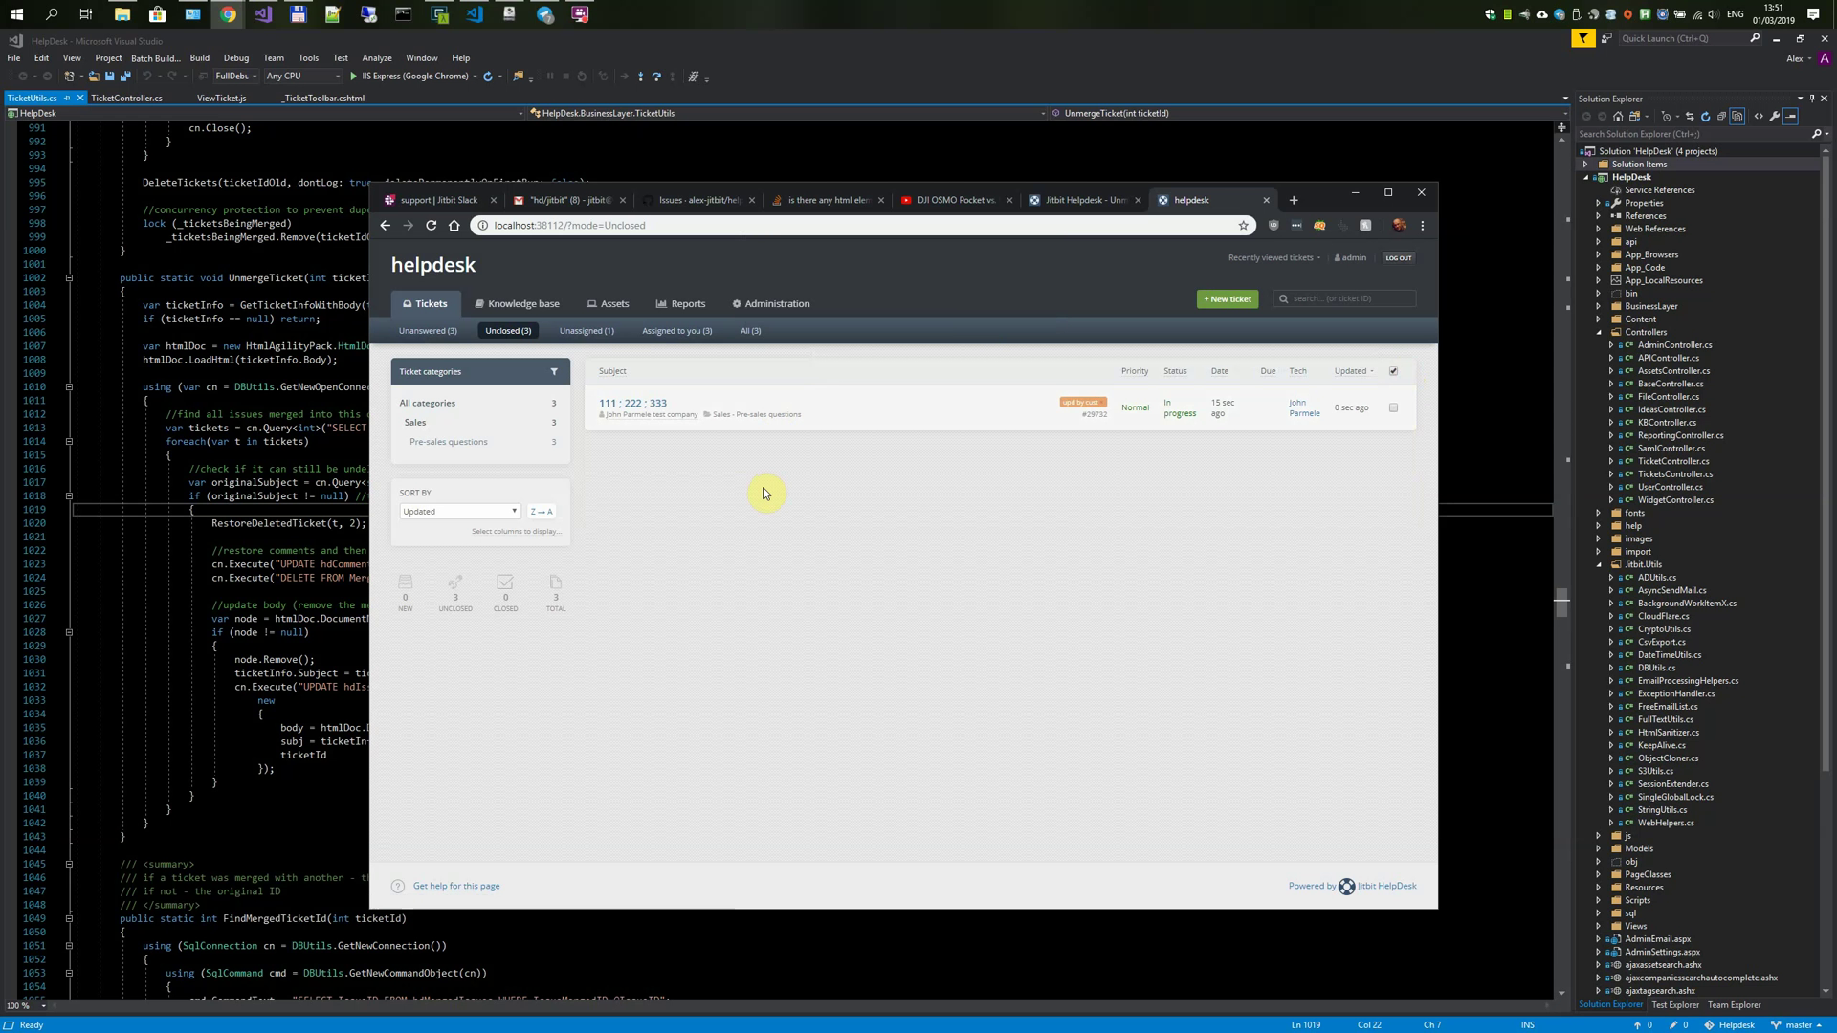
- In Reports > Deleted tickets, view deleted tickets 333 and 222, then return to the tickets
click(687, 304)
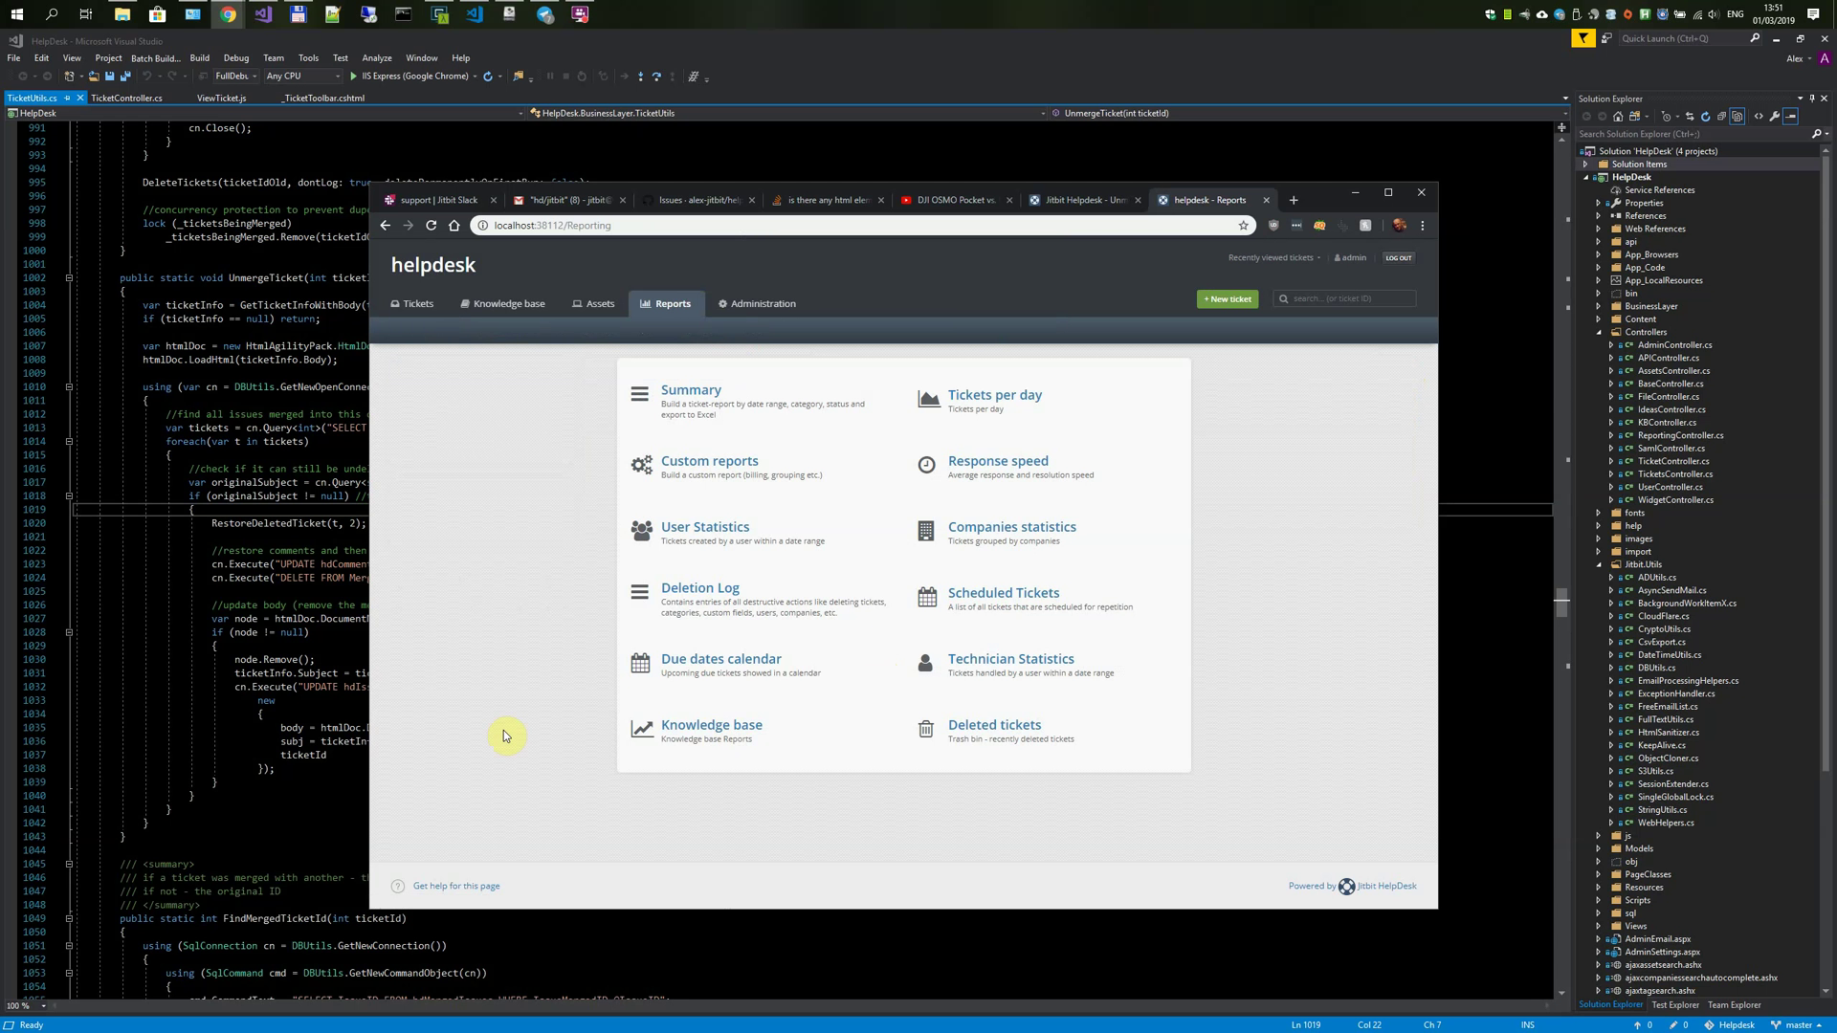
click(957, 727)
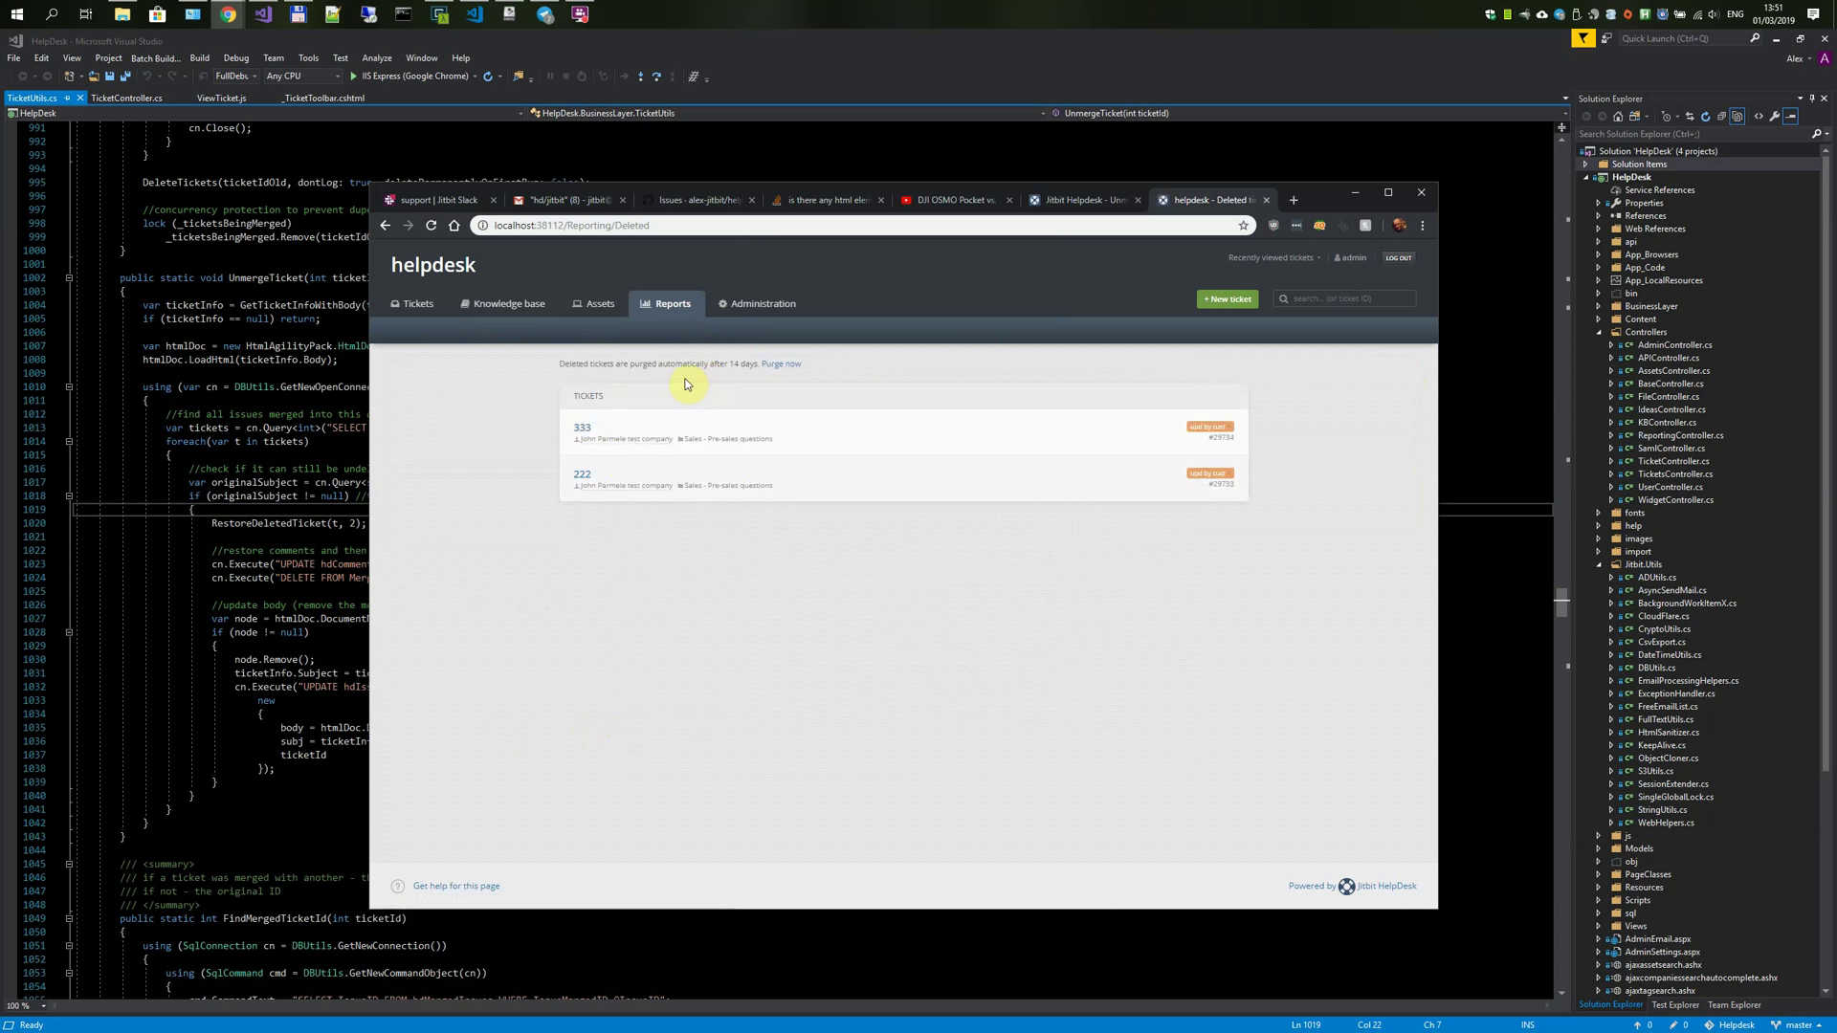
click(586, 431)
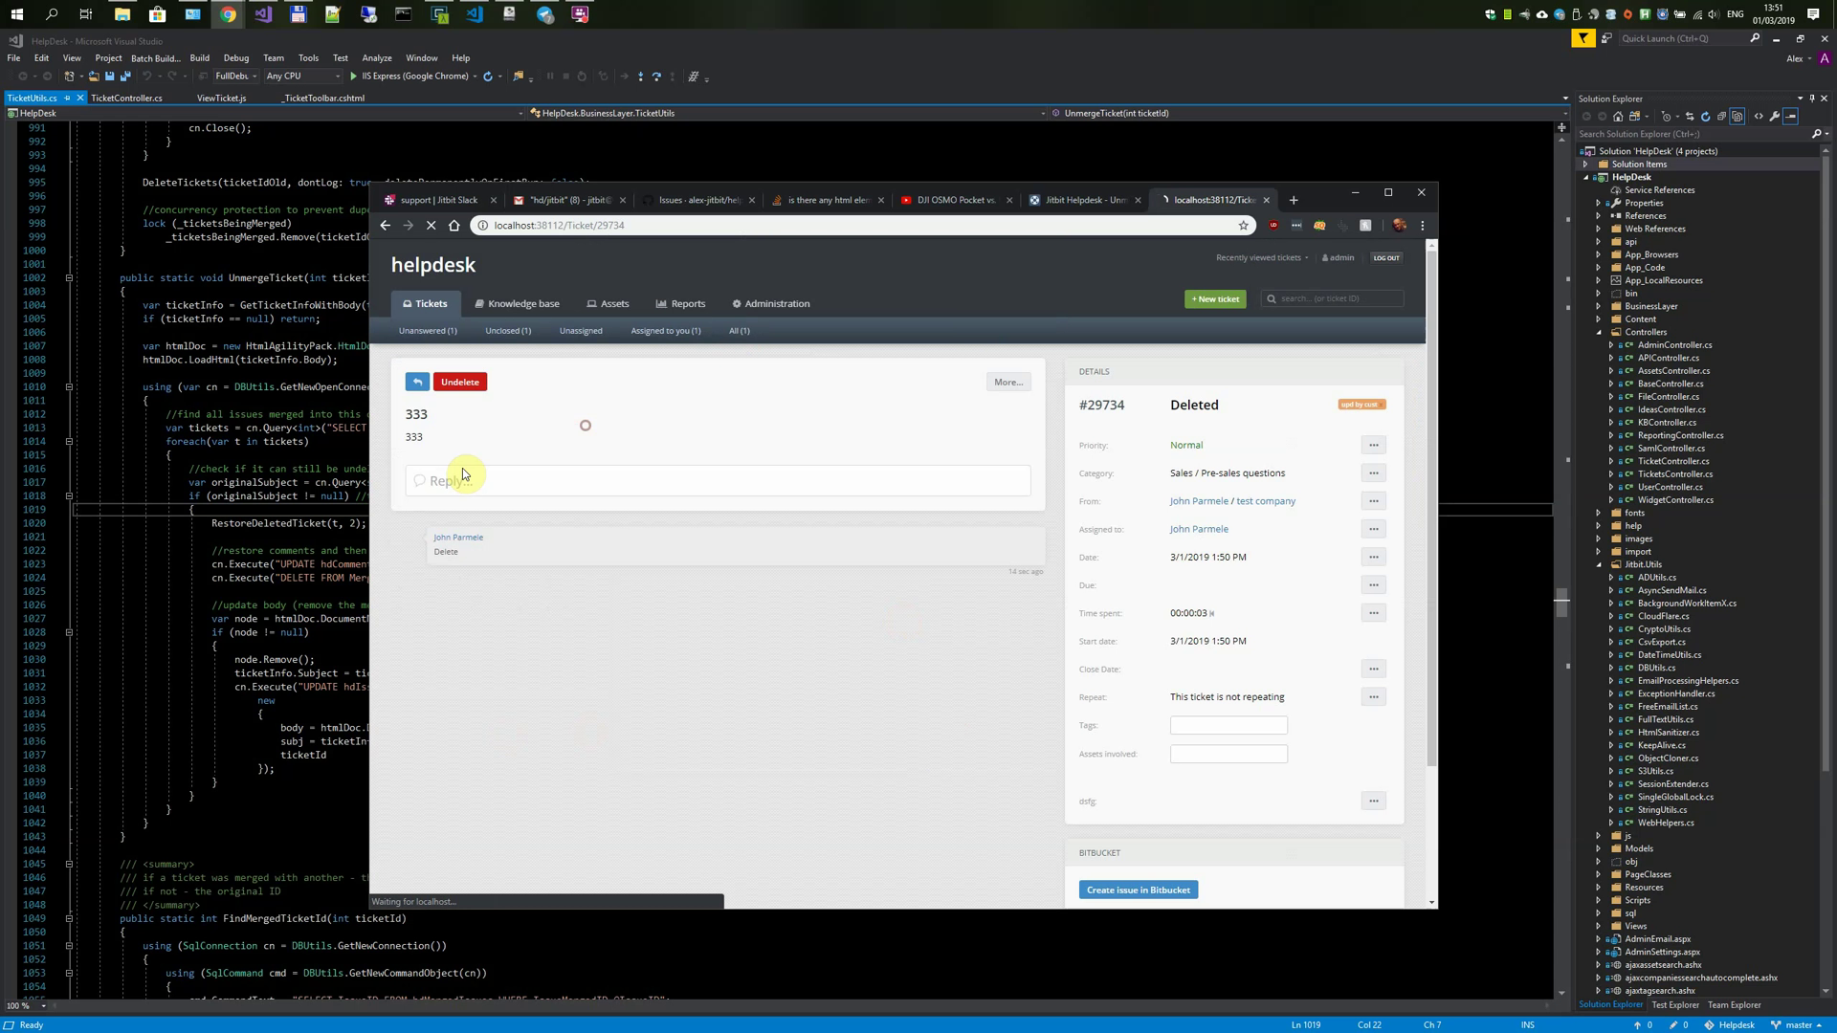
click(382, 224)
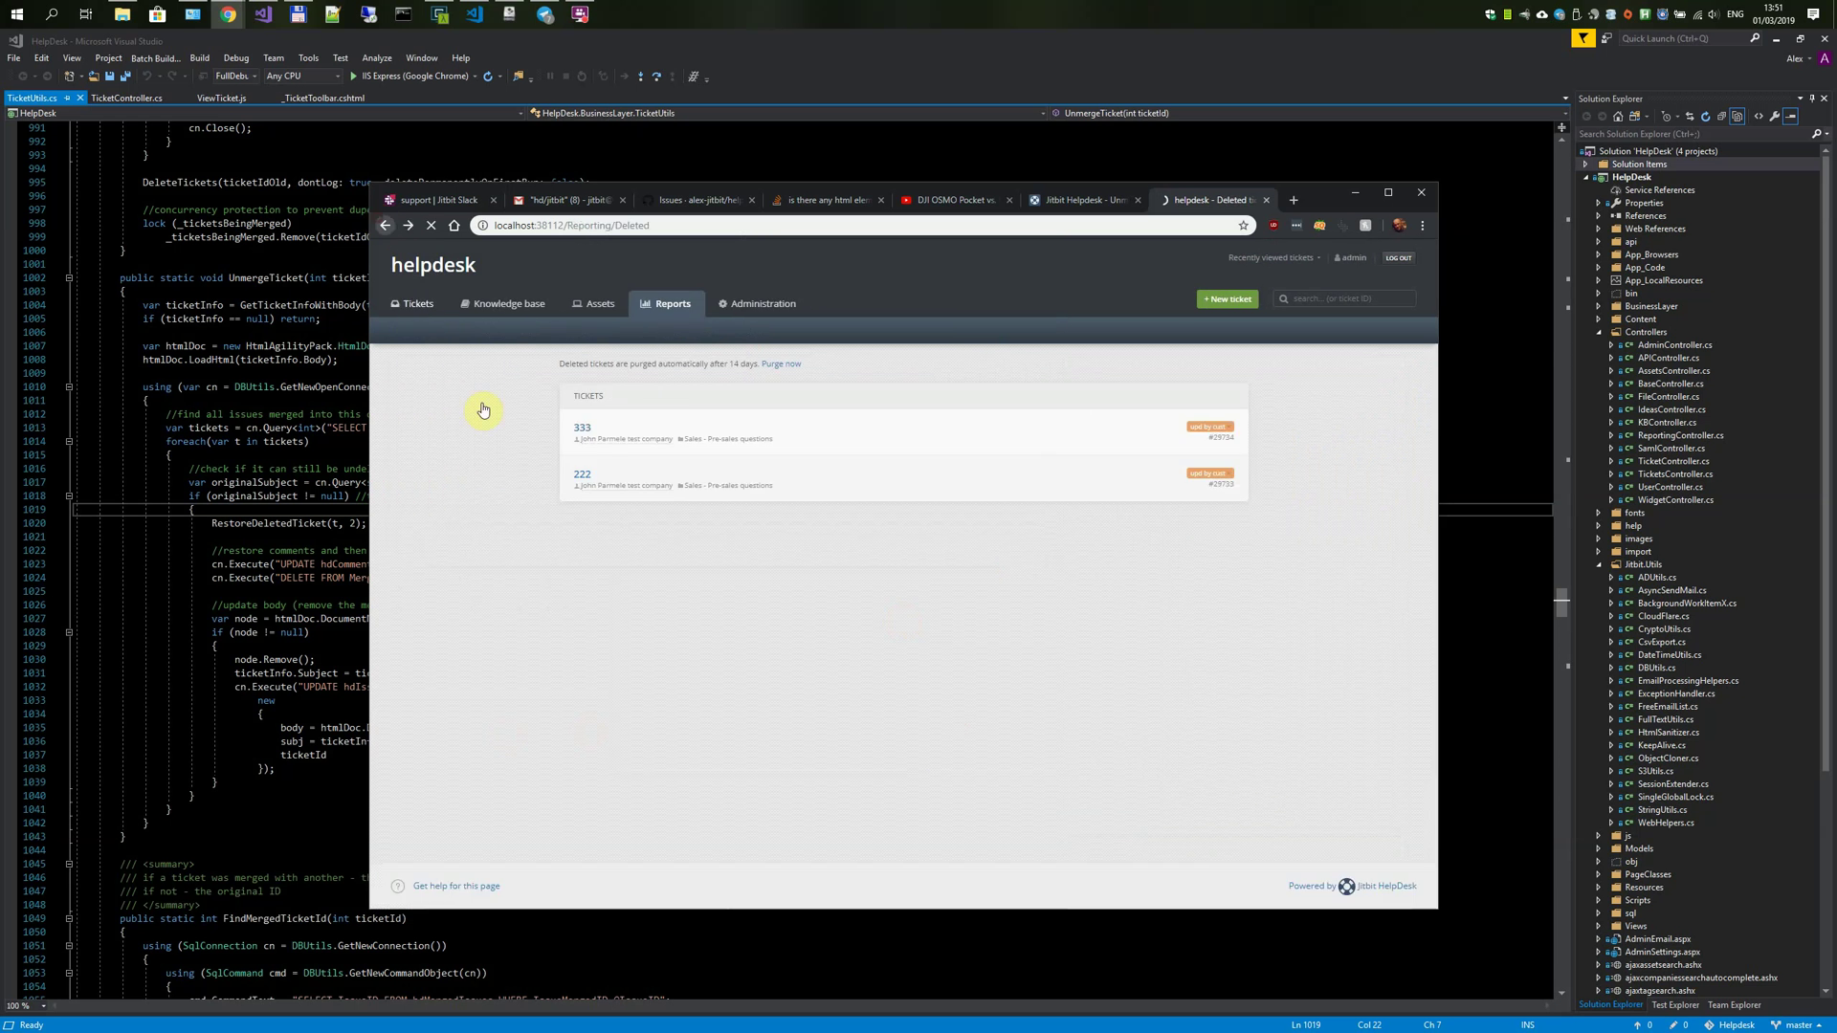
click(579, 474)
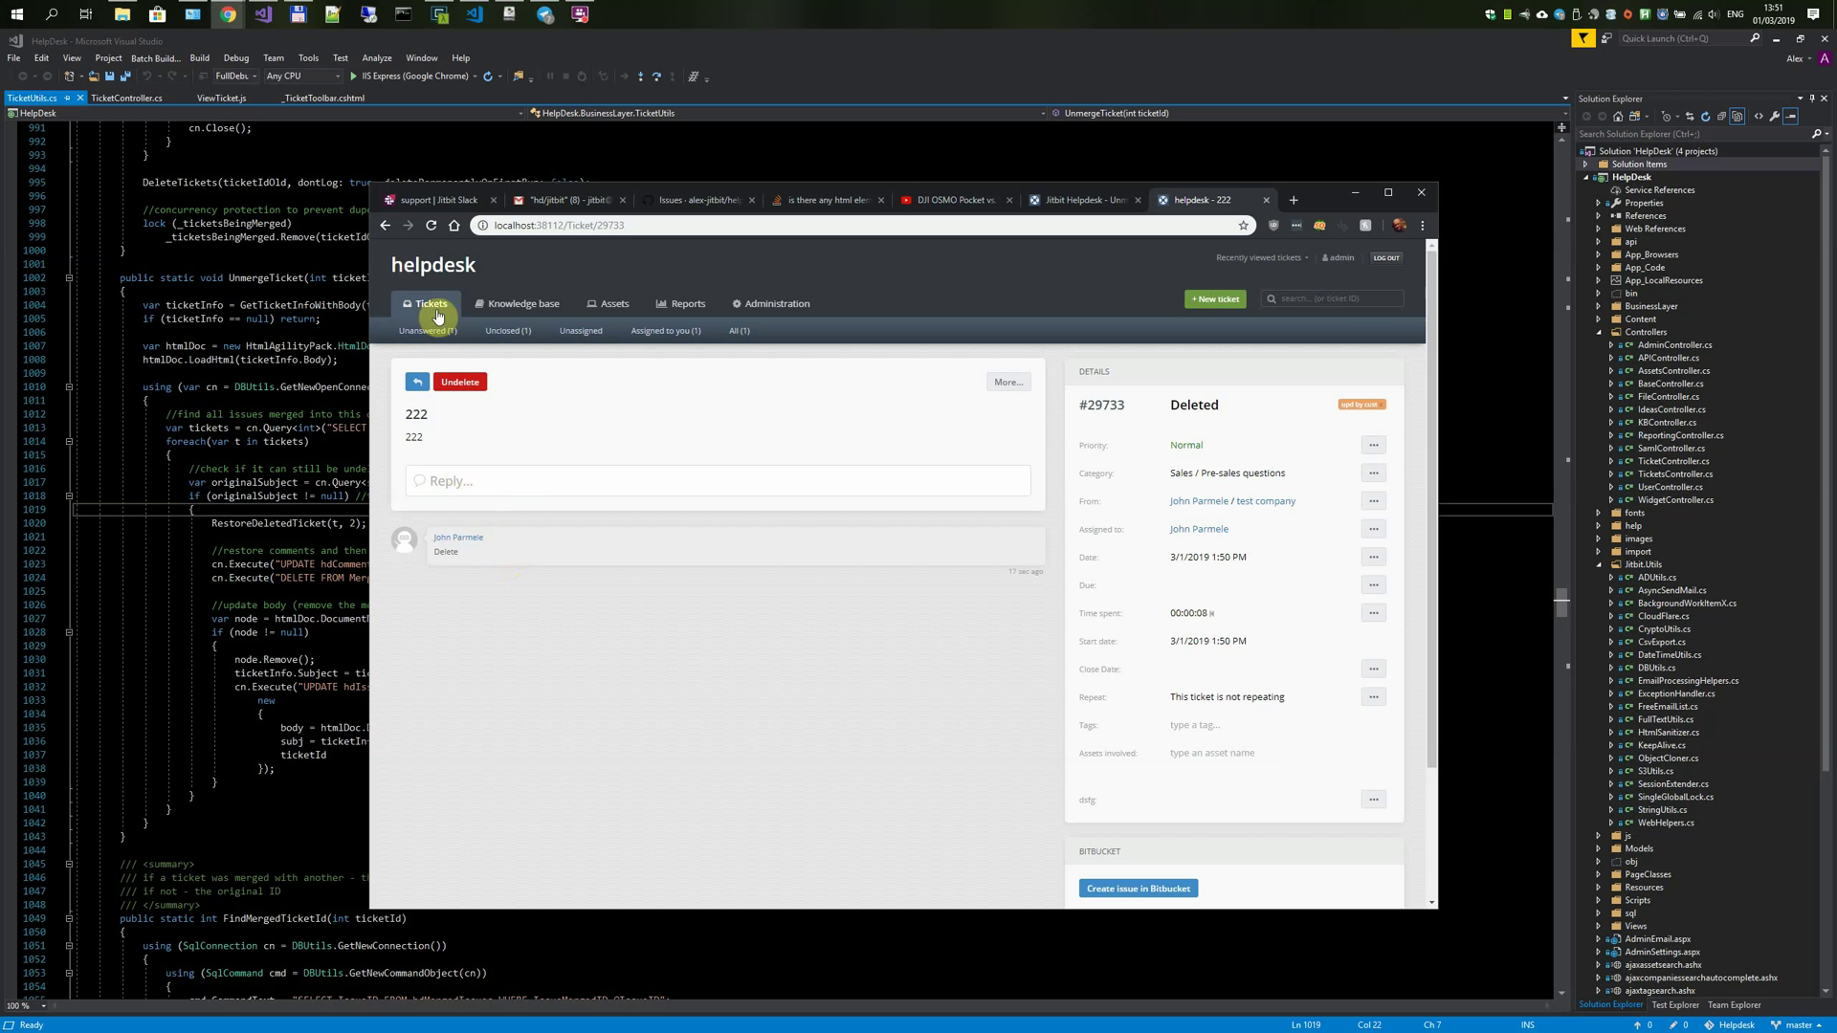
click(385, 227)
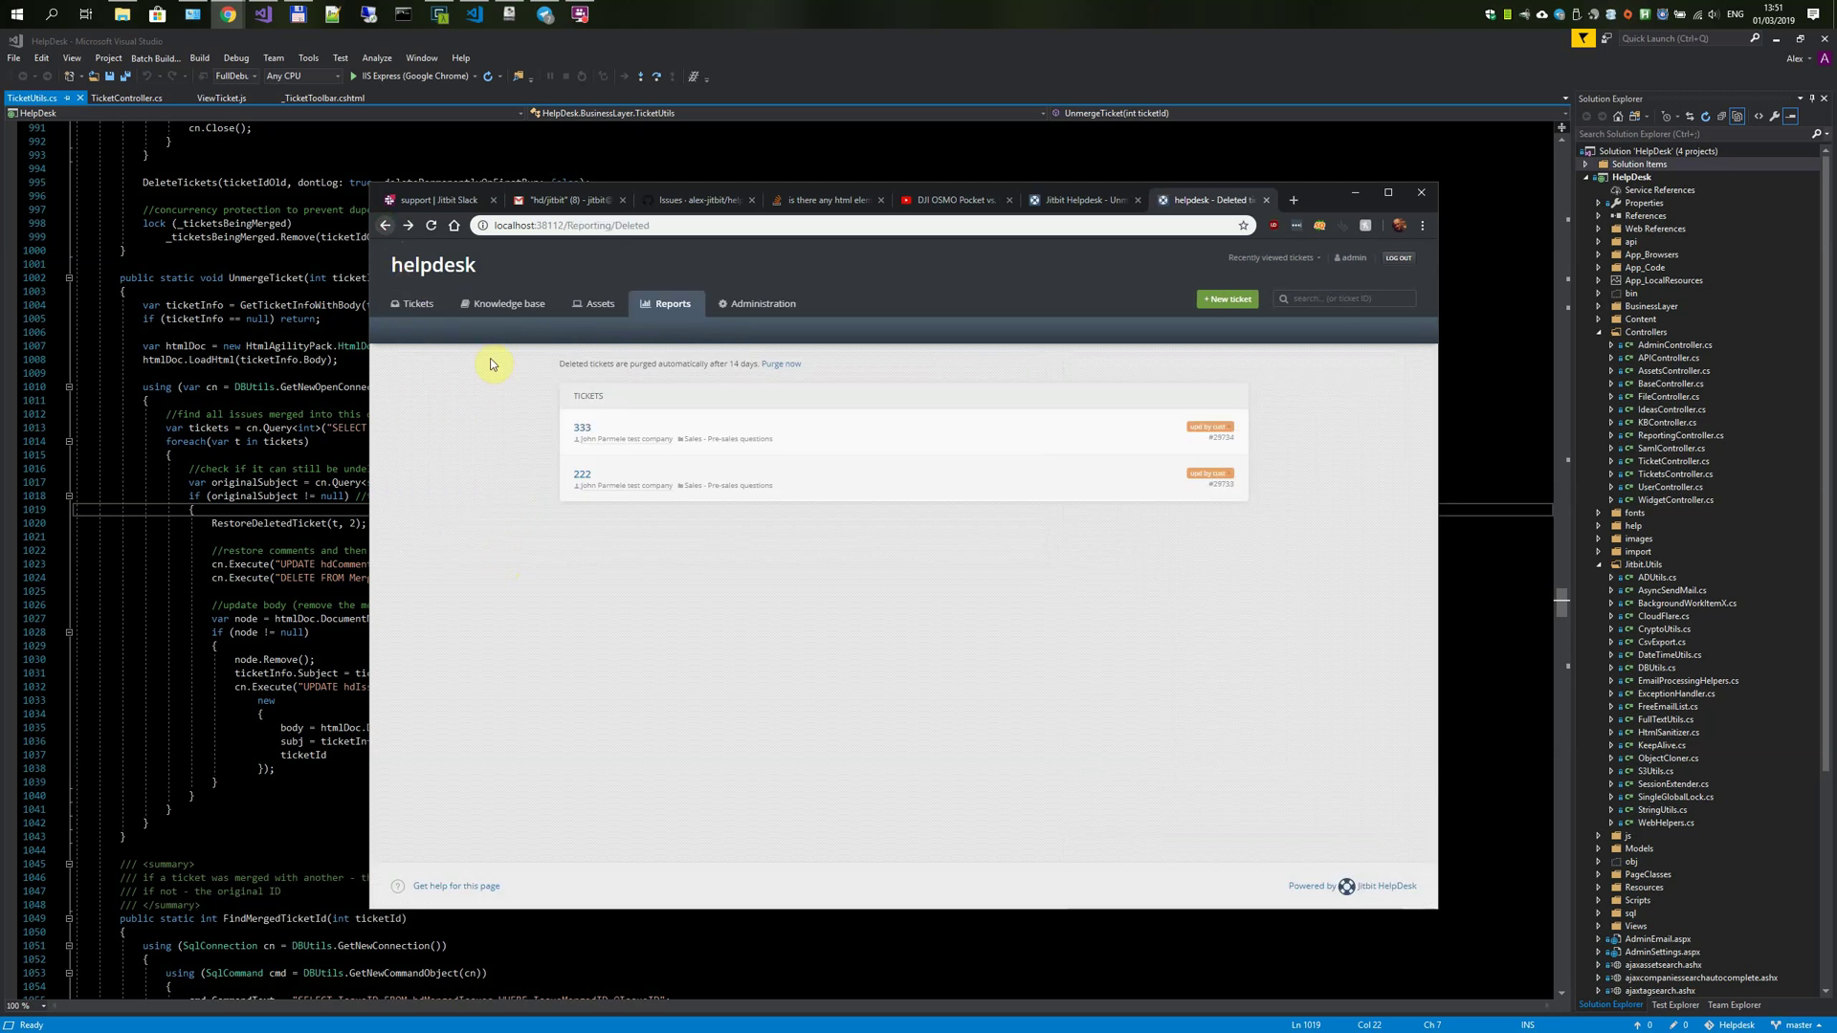
click(579, 425)
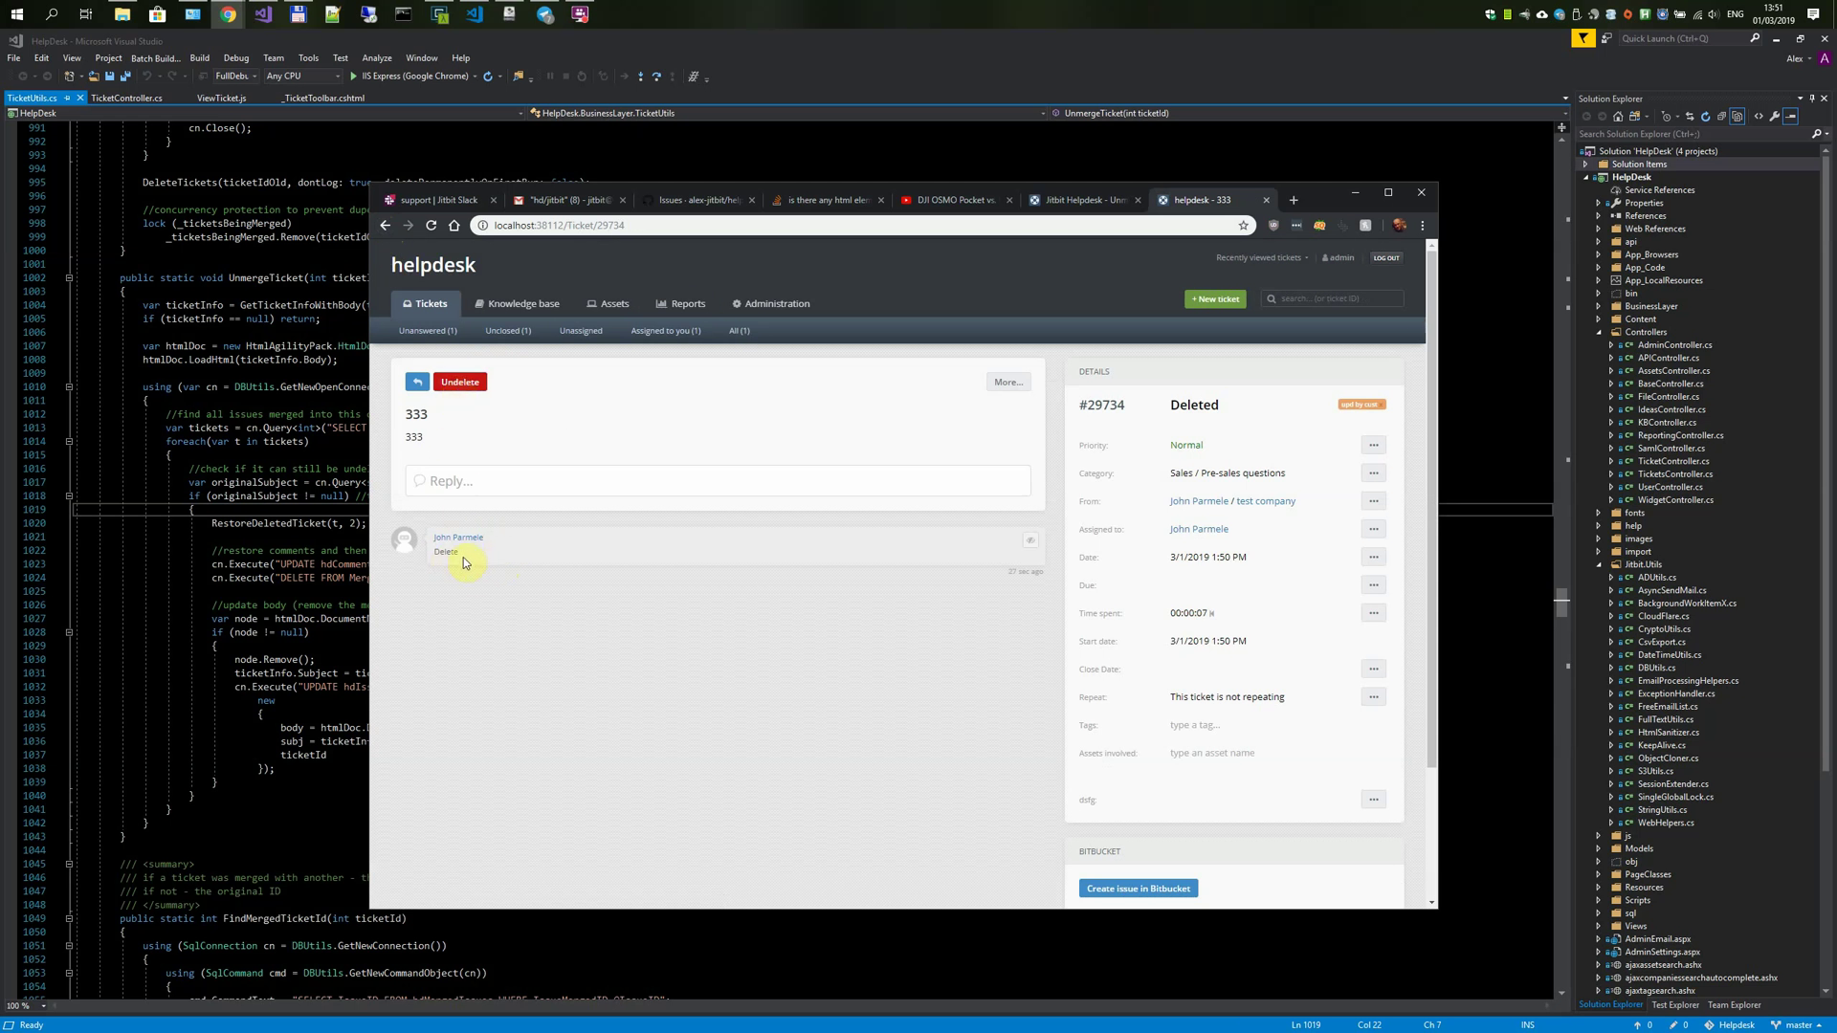
click(425, 307)
click(648, 414)
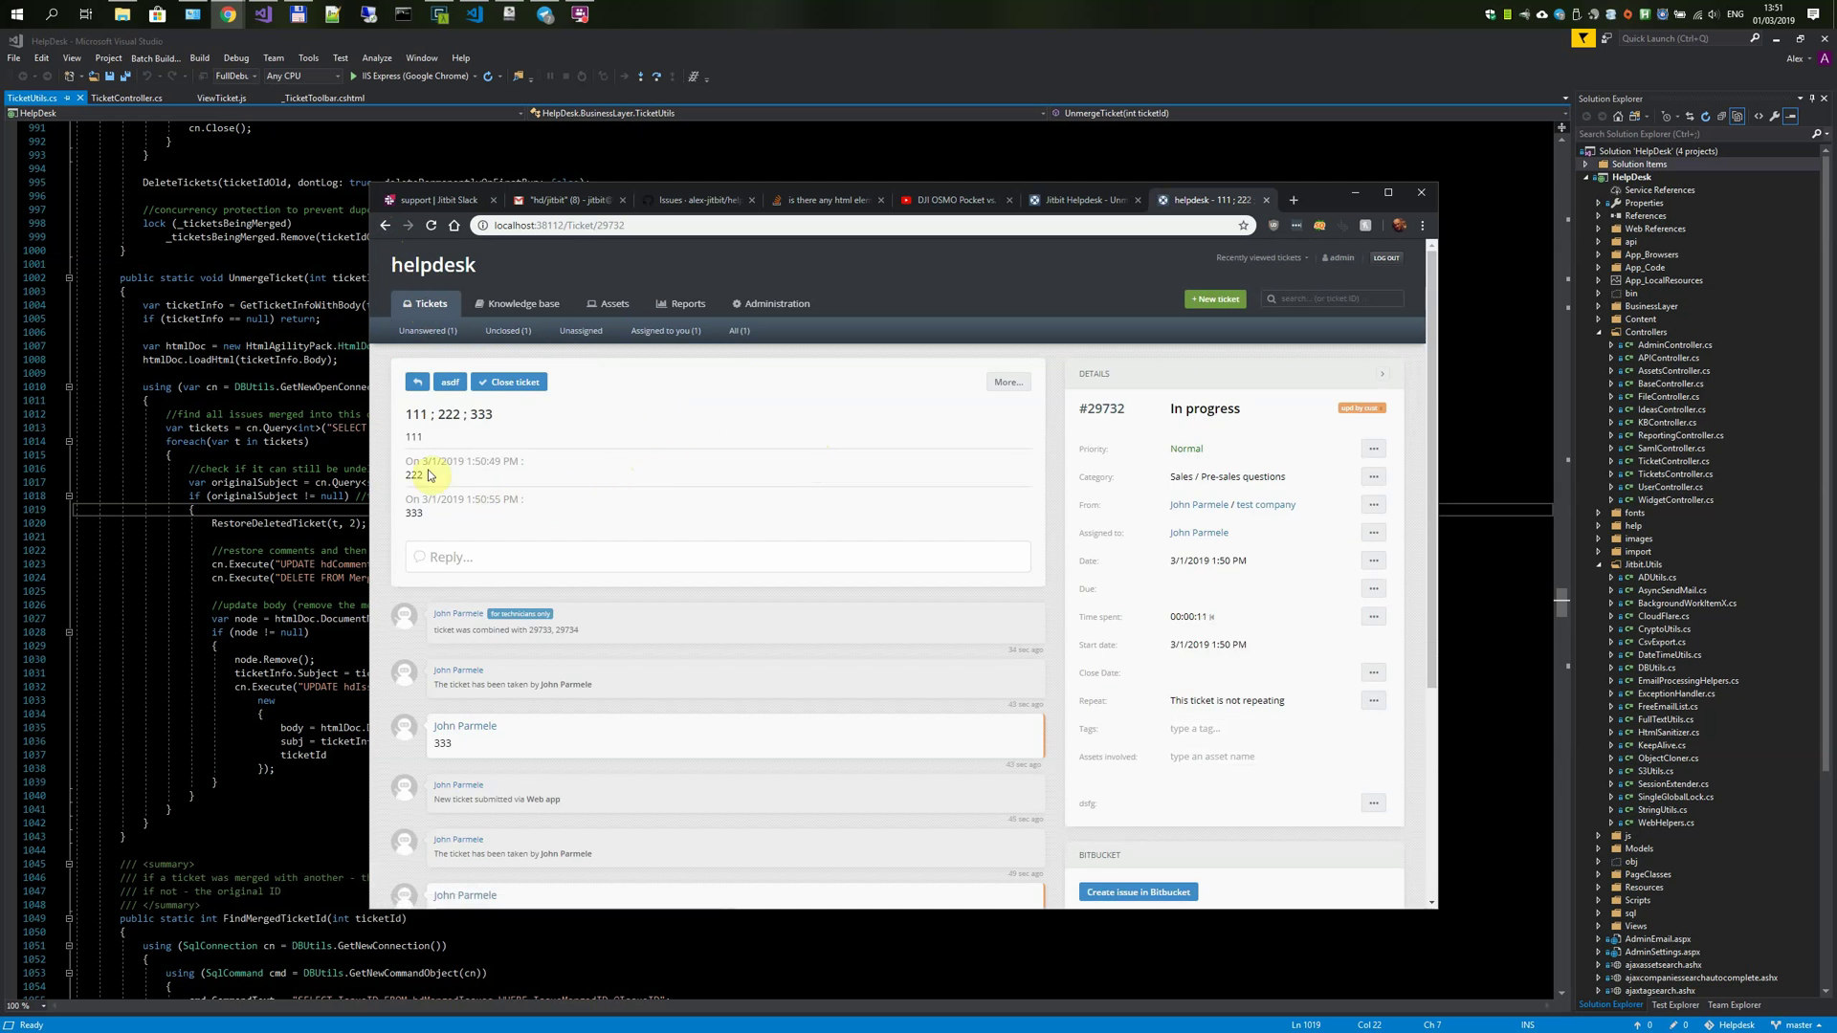
drag(411, 442, 452, 516)
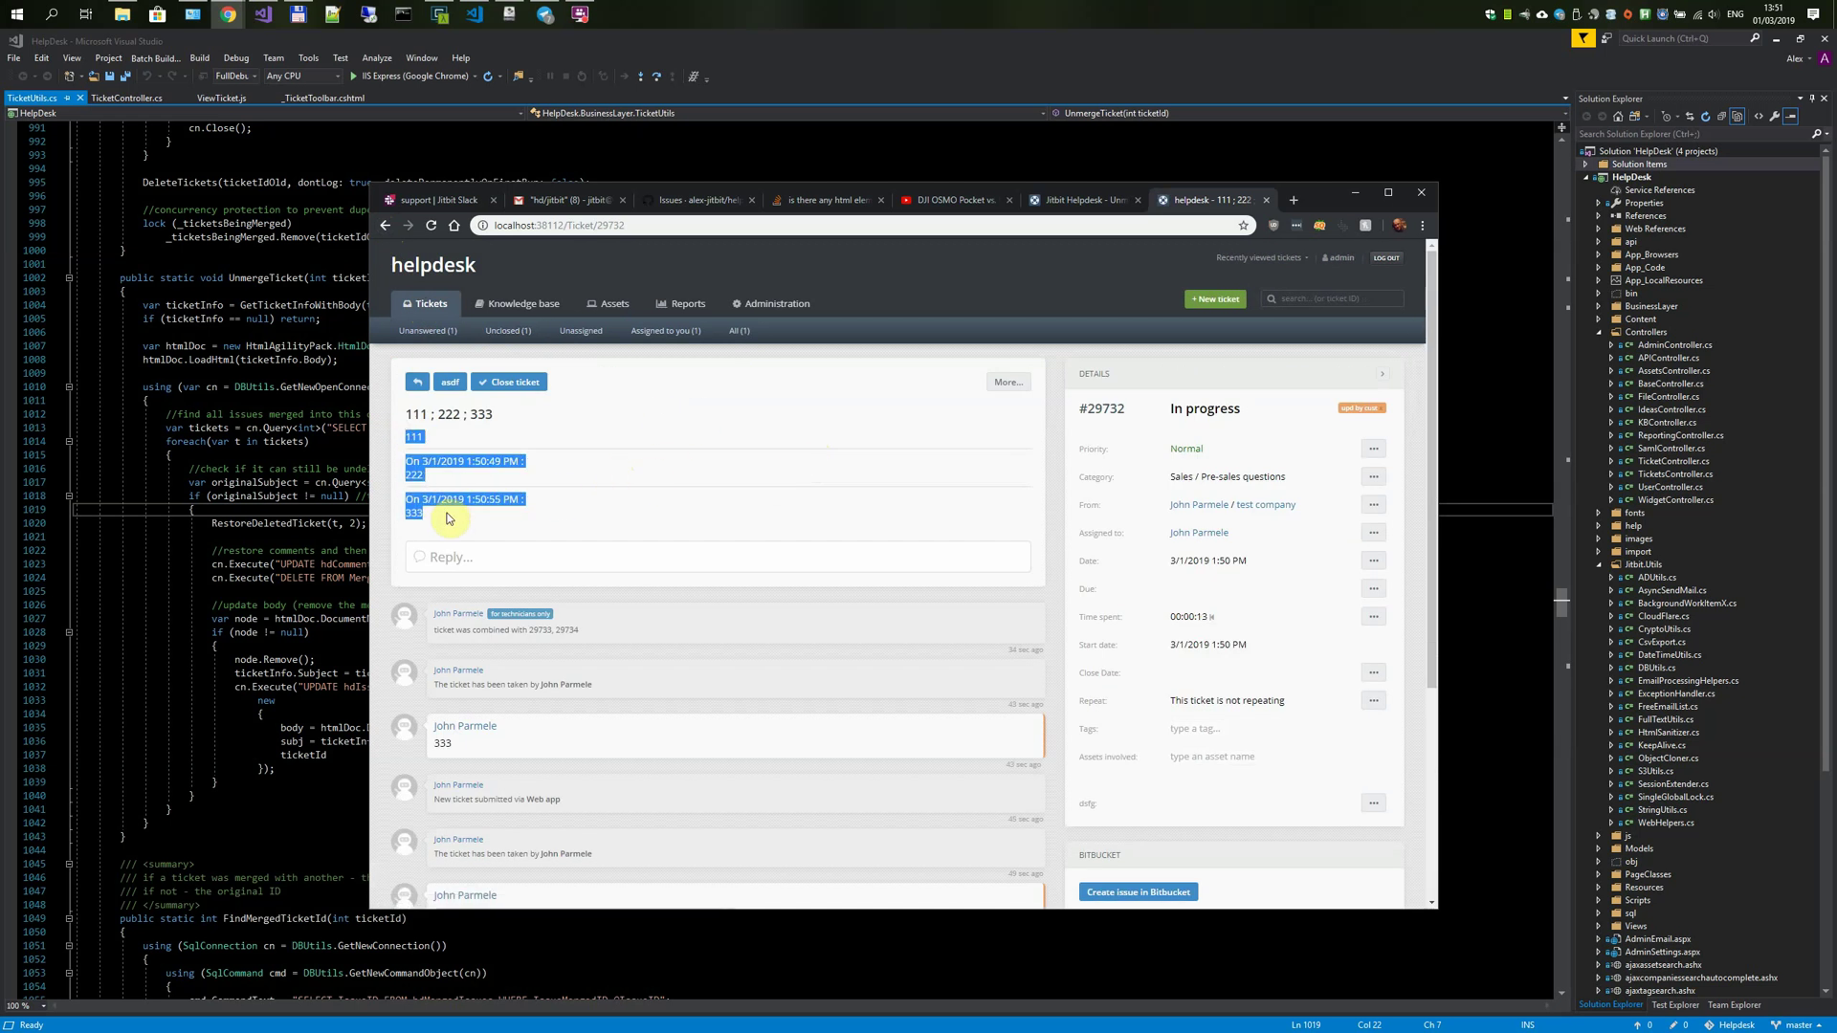
click(440, 428)
drag(404, 413, 525, 414)
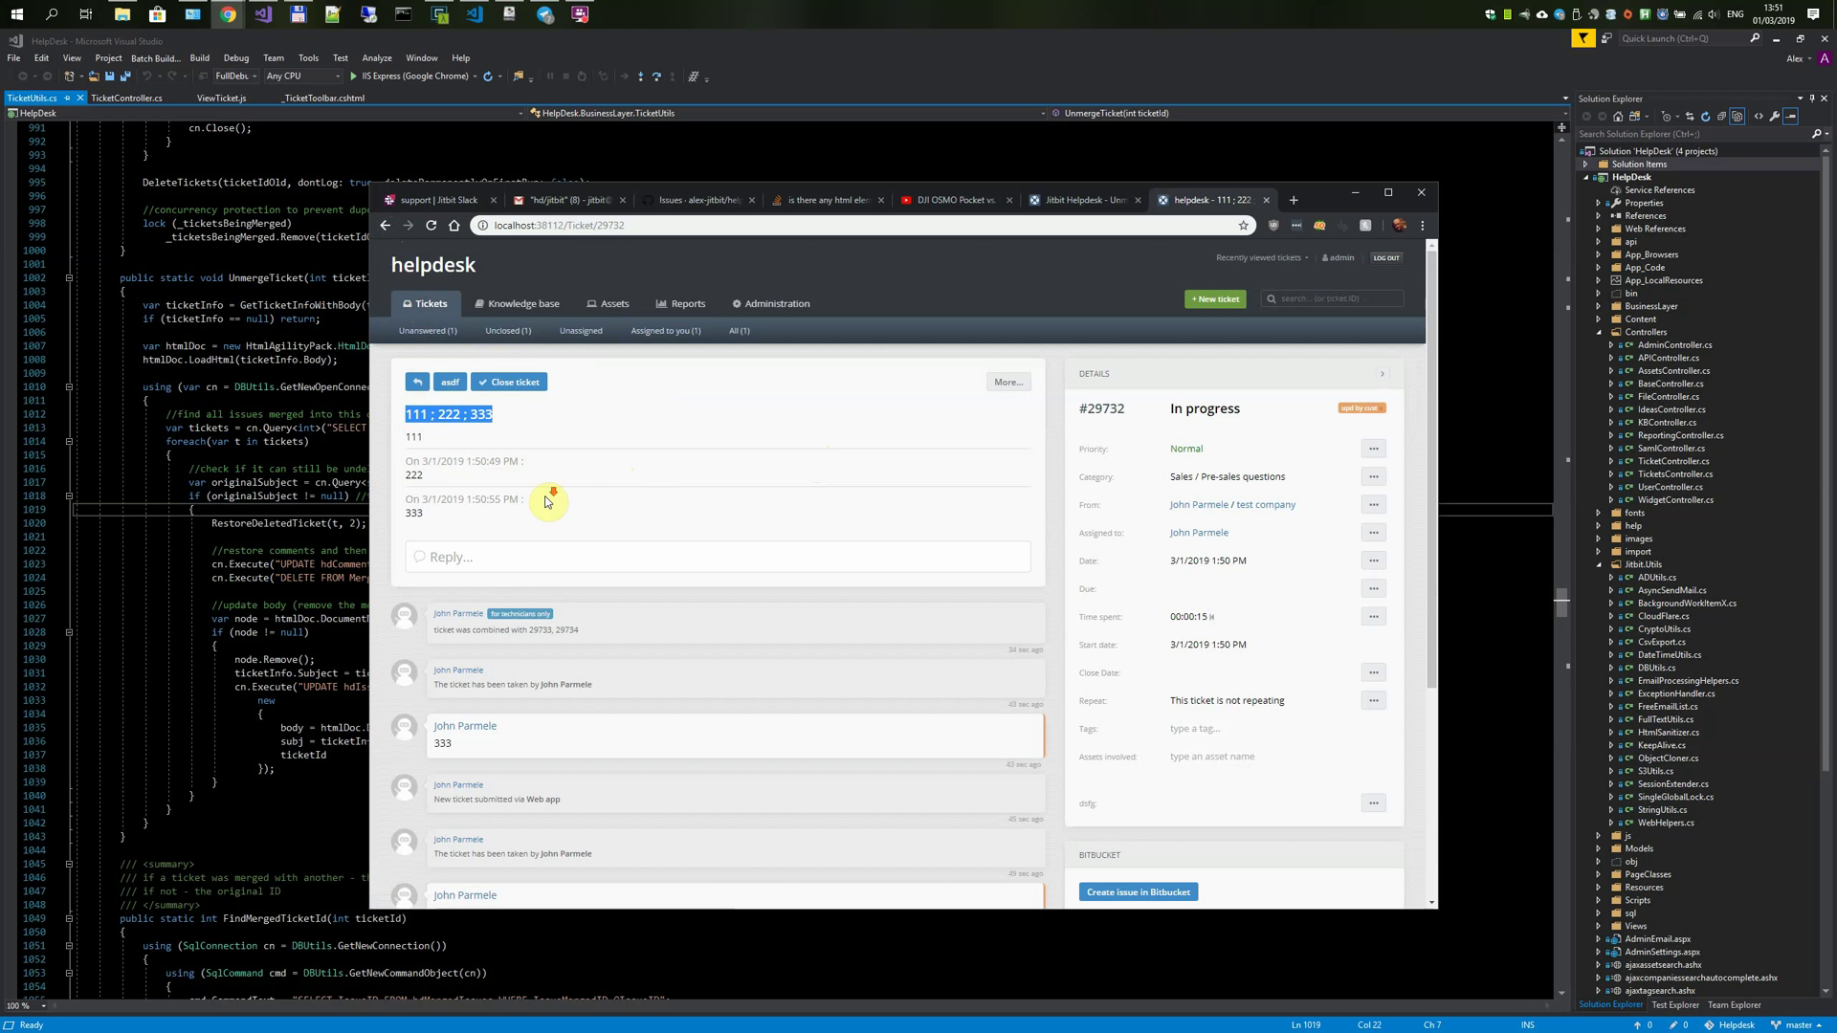
scroll(435, 514, down, 3)
double_click(442, 457)
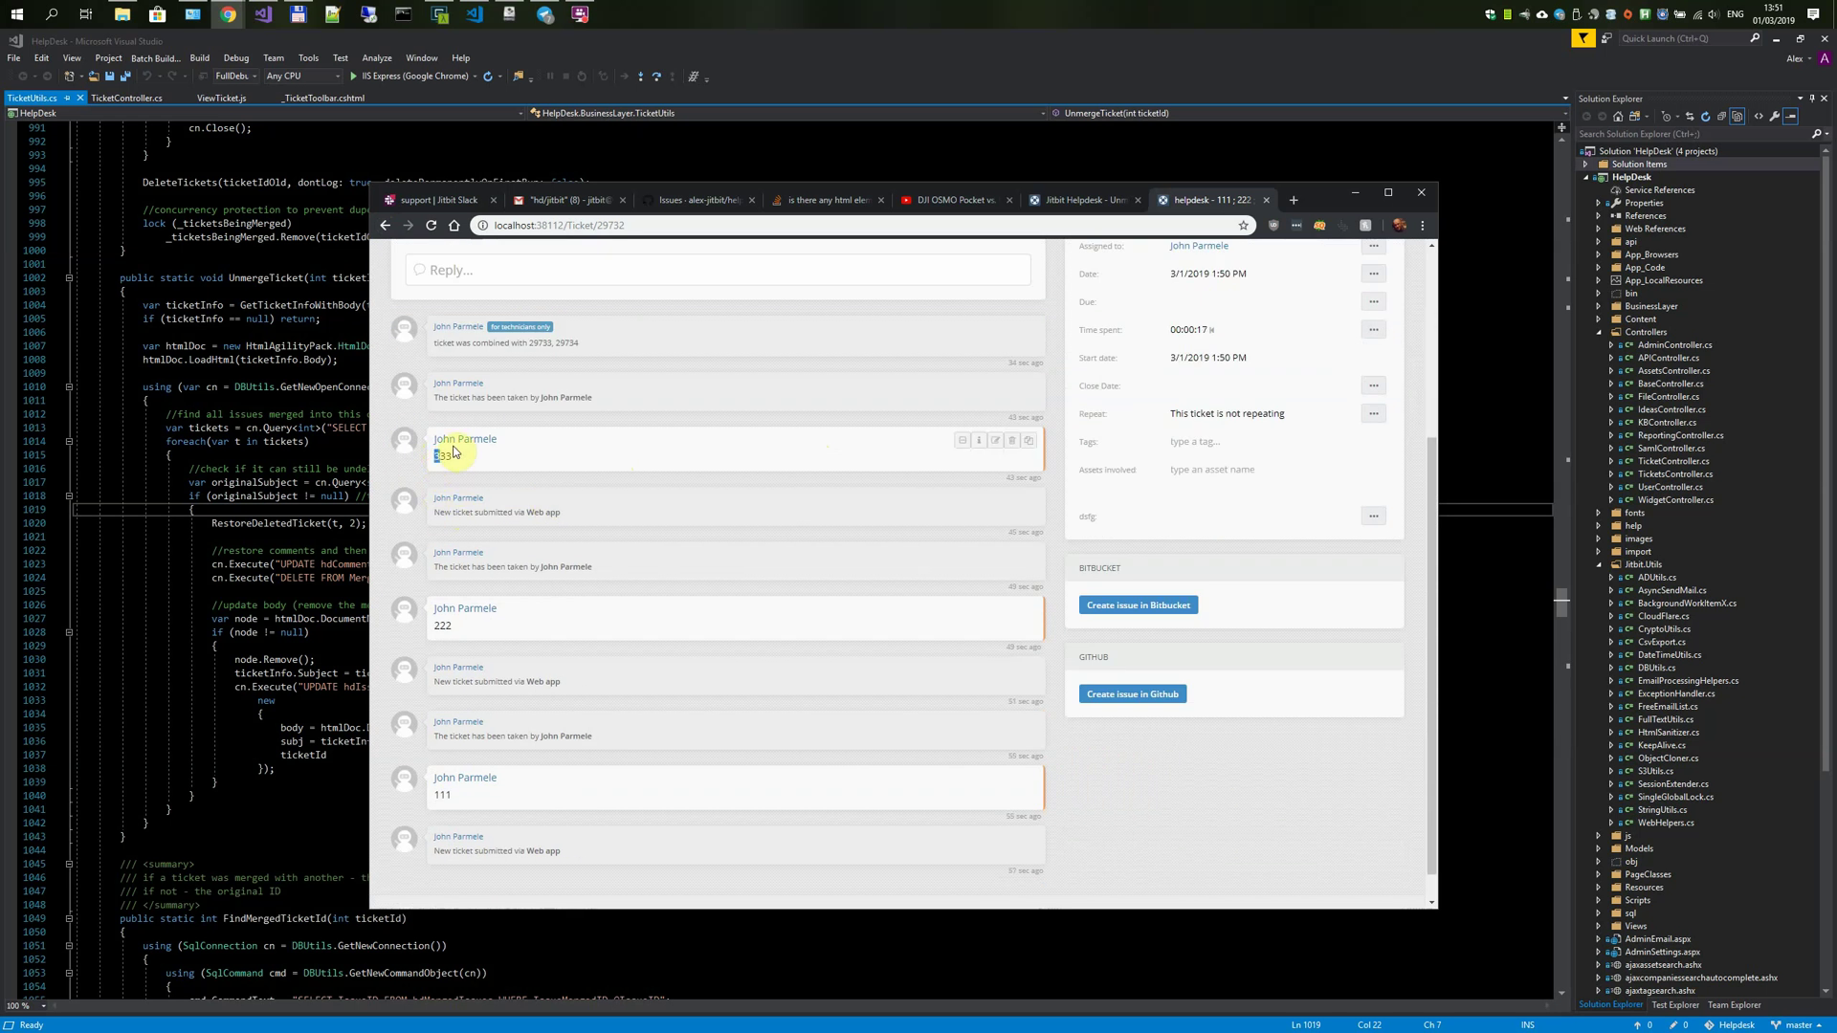
double_click(442, 625)
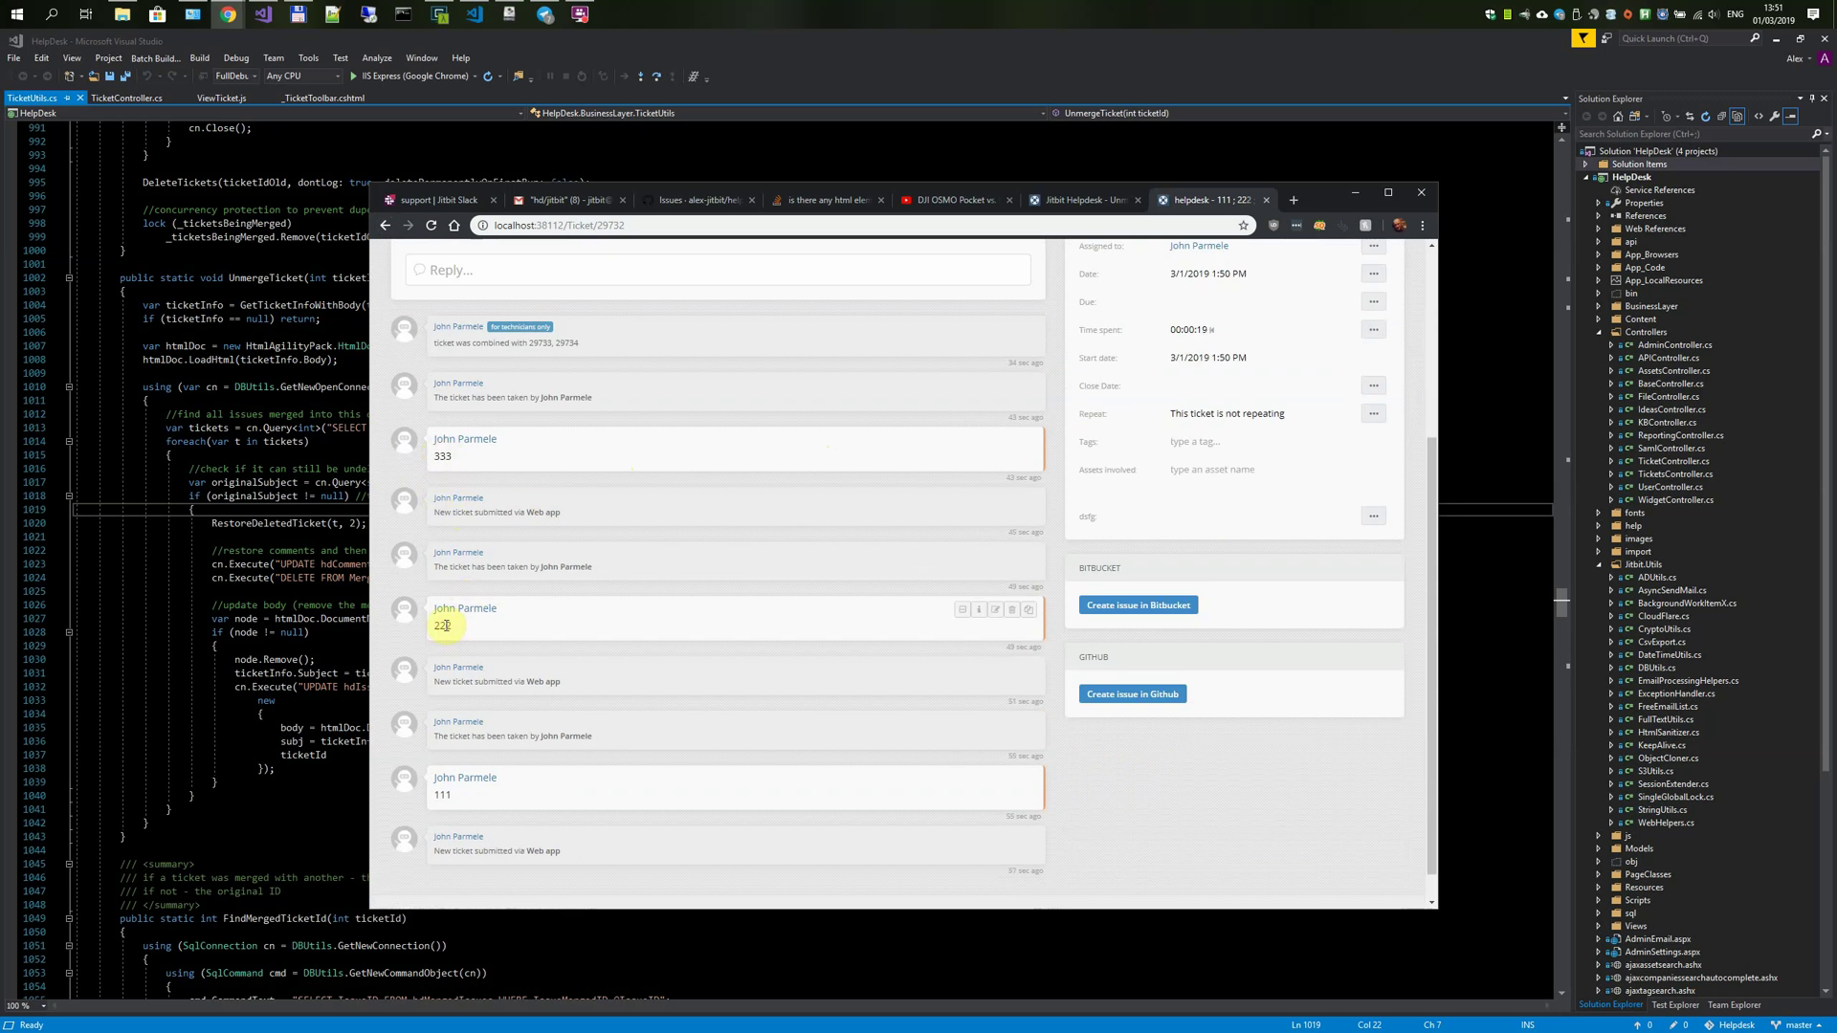
drag(446, 625, 510, 629)
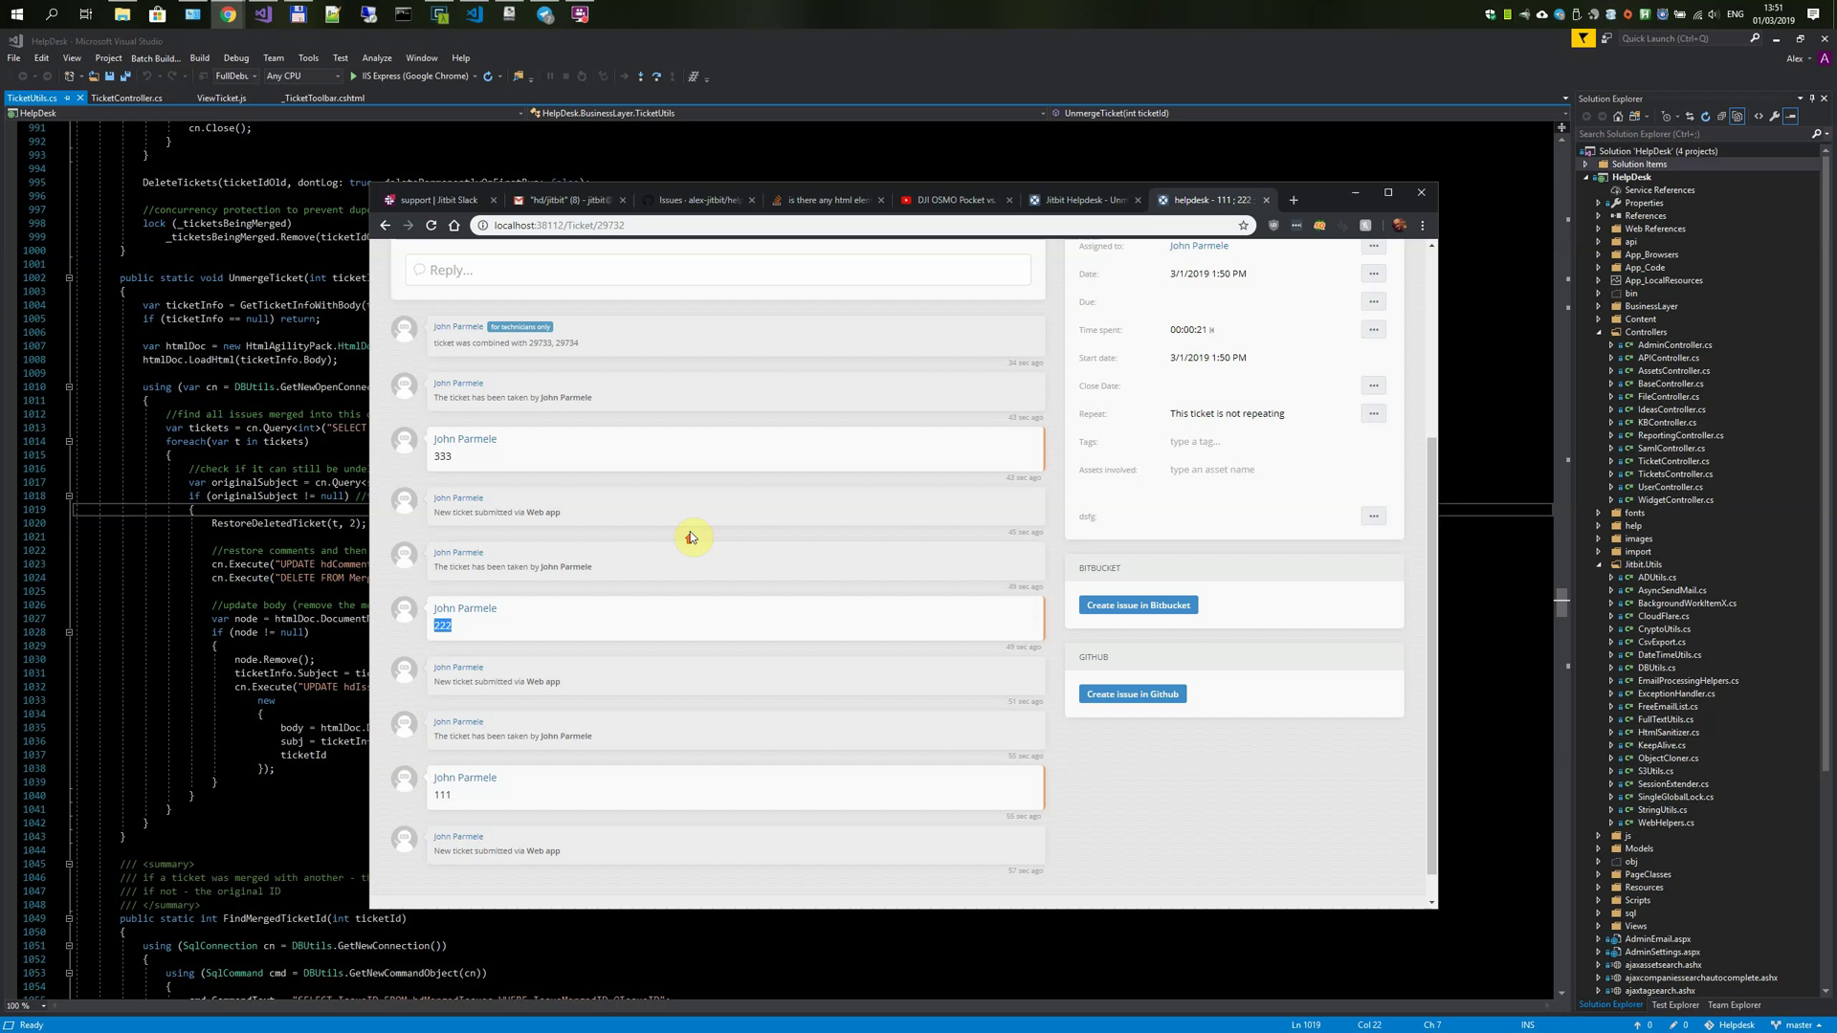
scroll(746, 507, up, 3)
- Show the merged ticket's More... actions and try its Unmerge (beta) option
click(1004, 382)
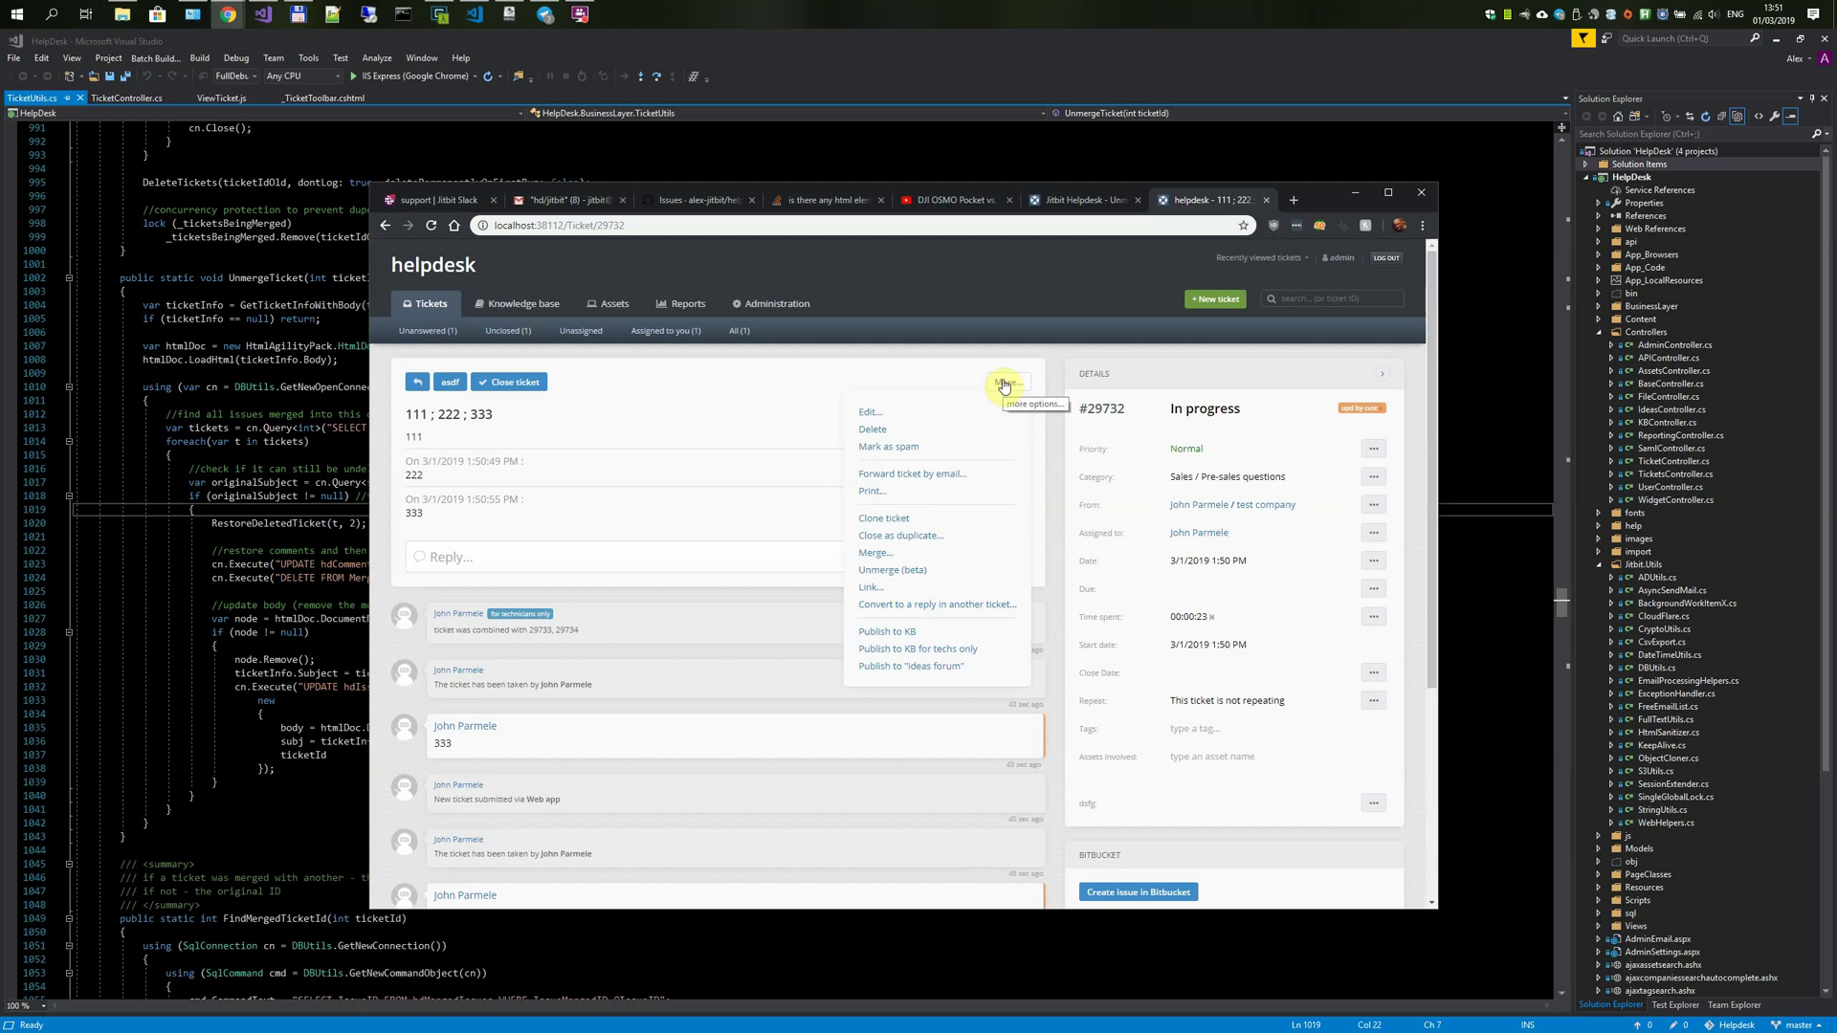
double_click(914, 571)
drag(910, 573, 905, 572)
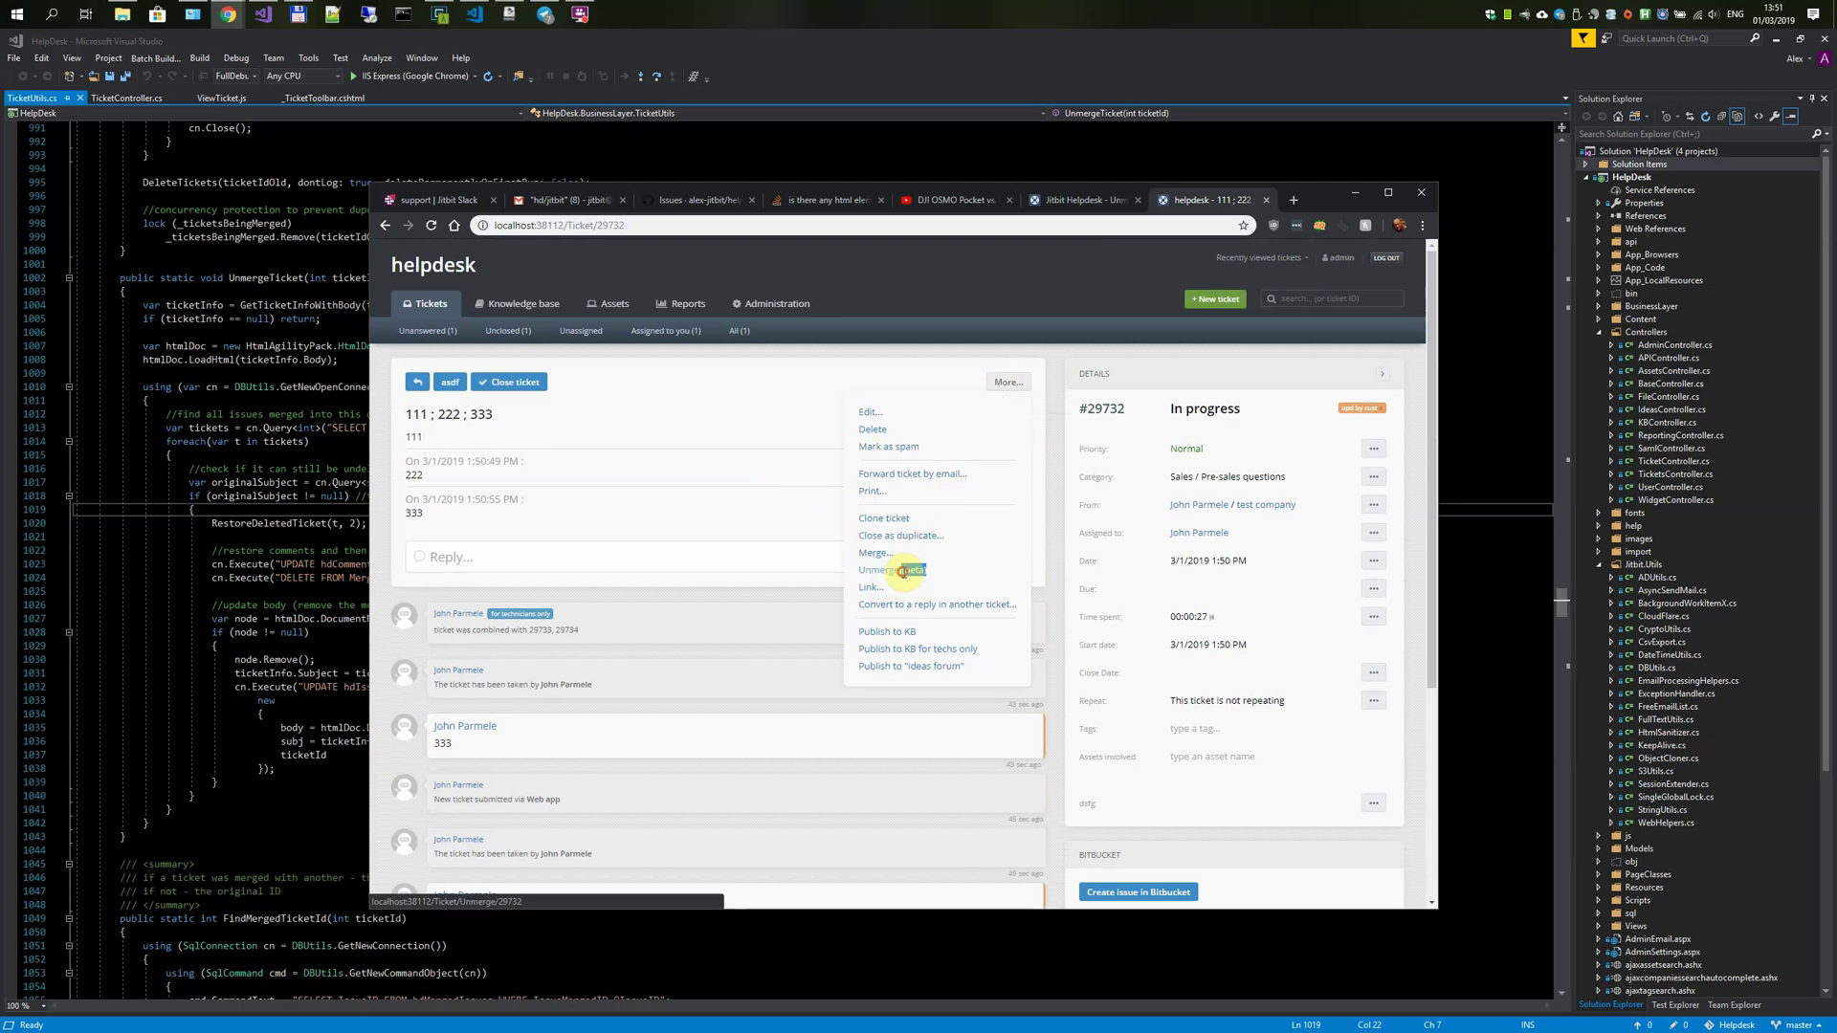
click(852, 574)
- Check the Deleted tickets report and its 14-day purge notice, then return to the Unclosed list
click(689, 304)
click(981, 731)
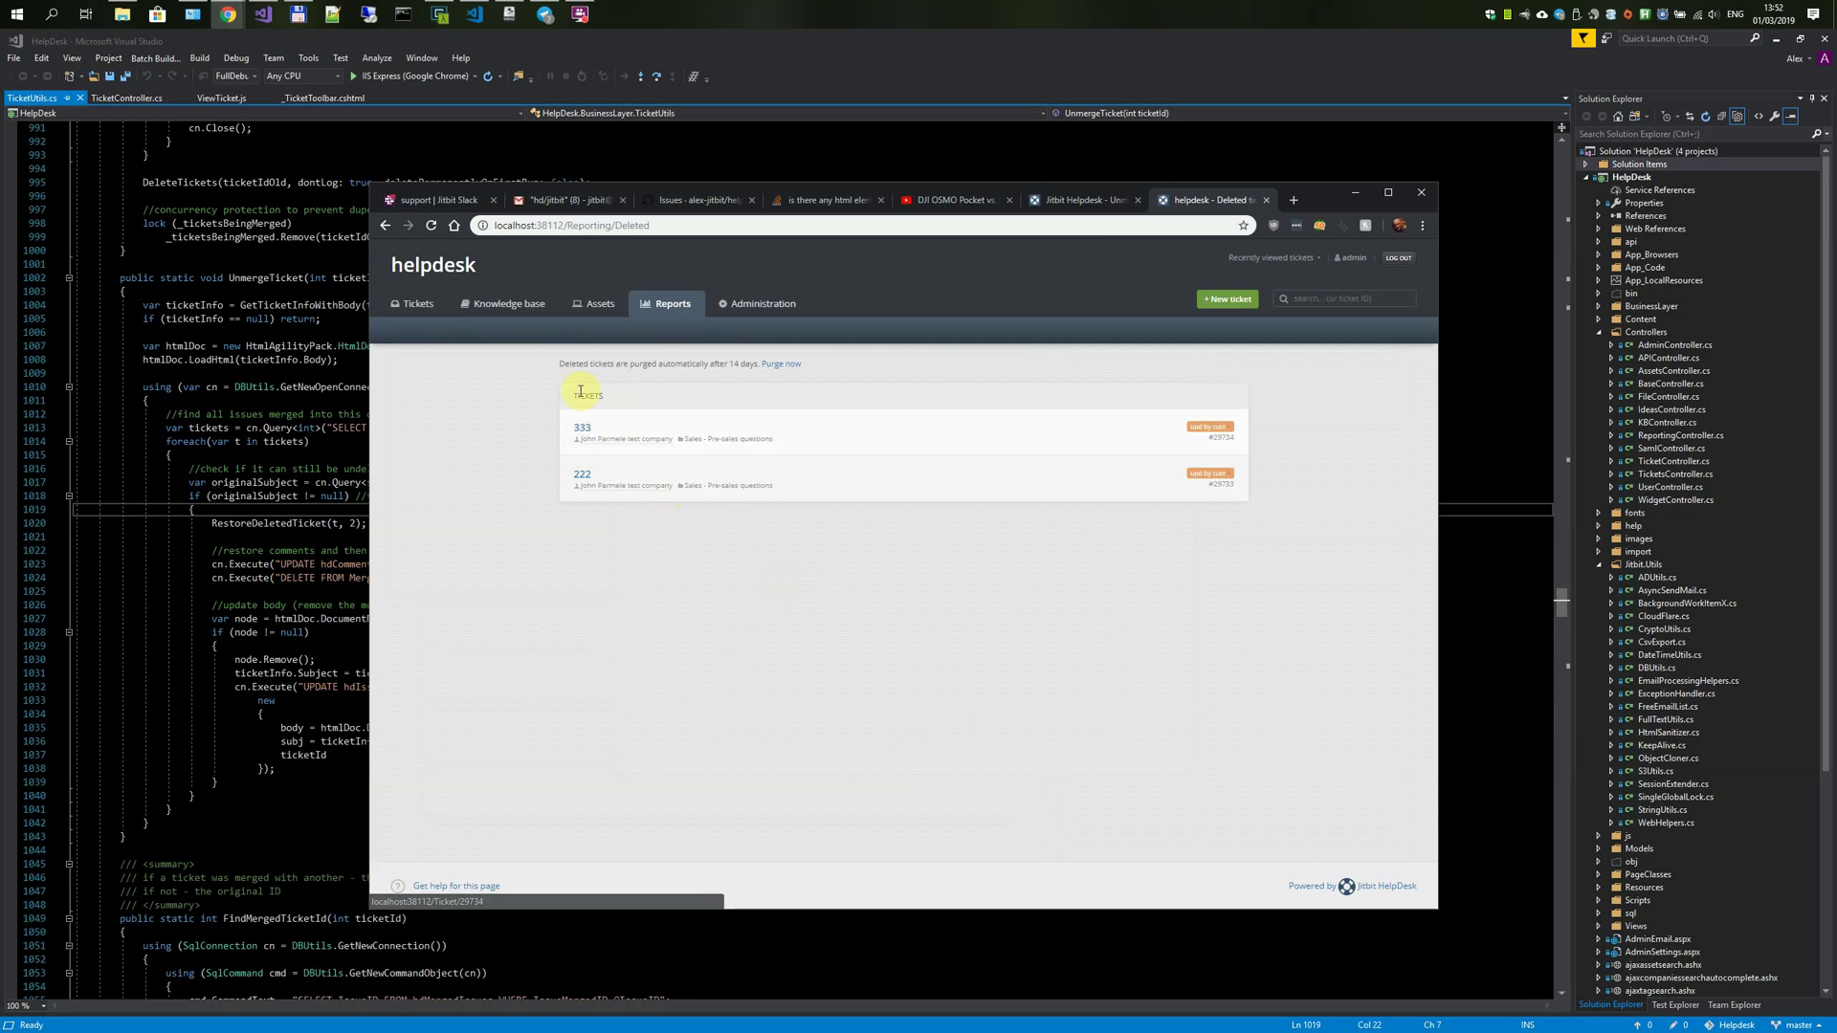
double_click(641, 364)
drag(708, 362, 756, 362)
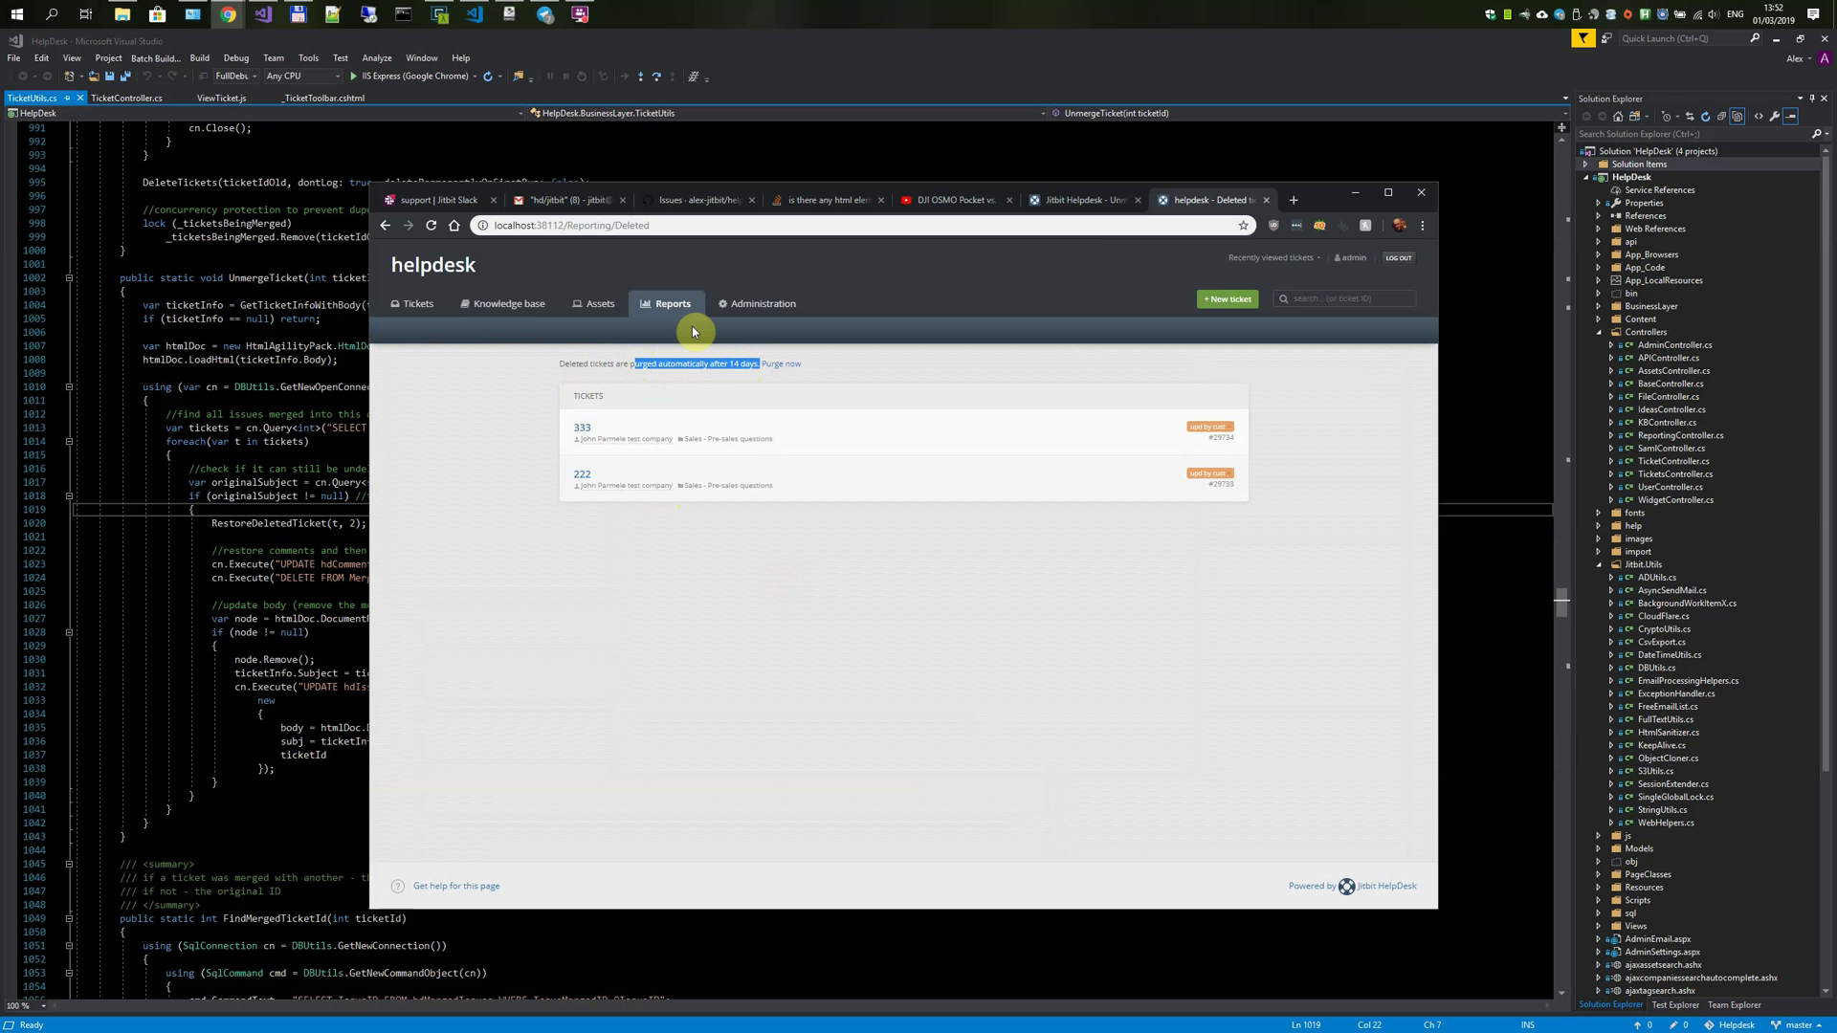
click(421, 303)
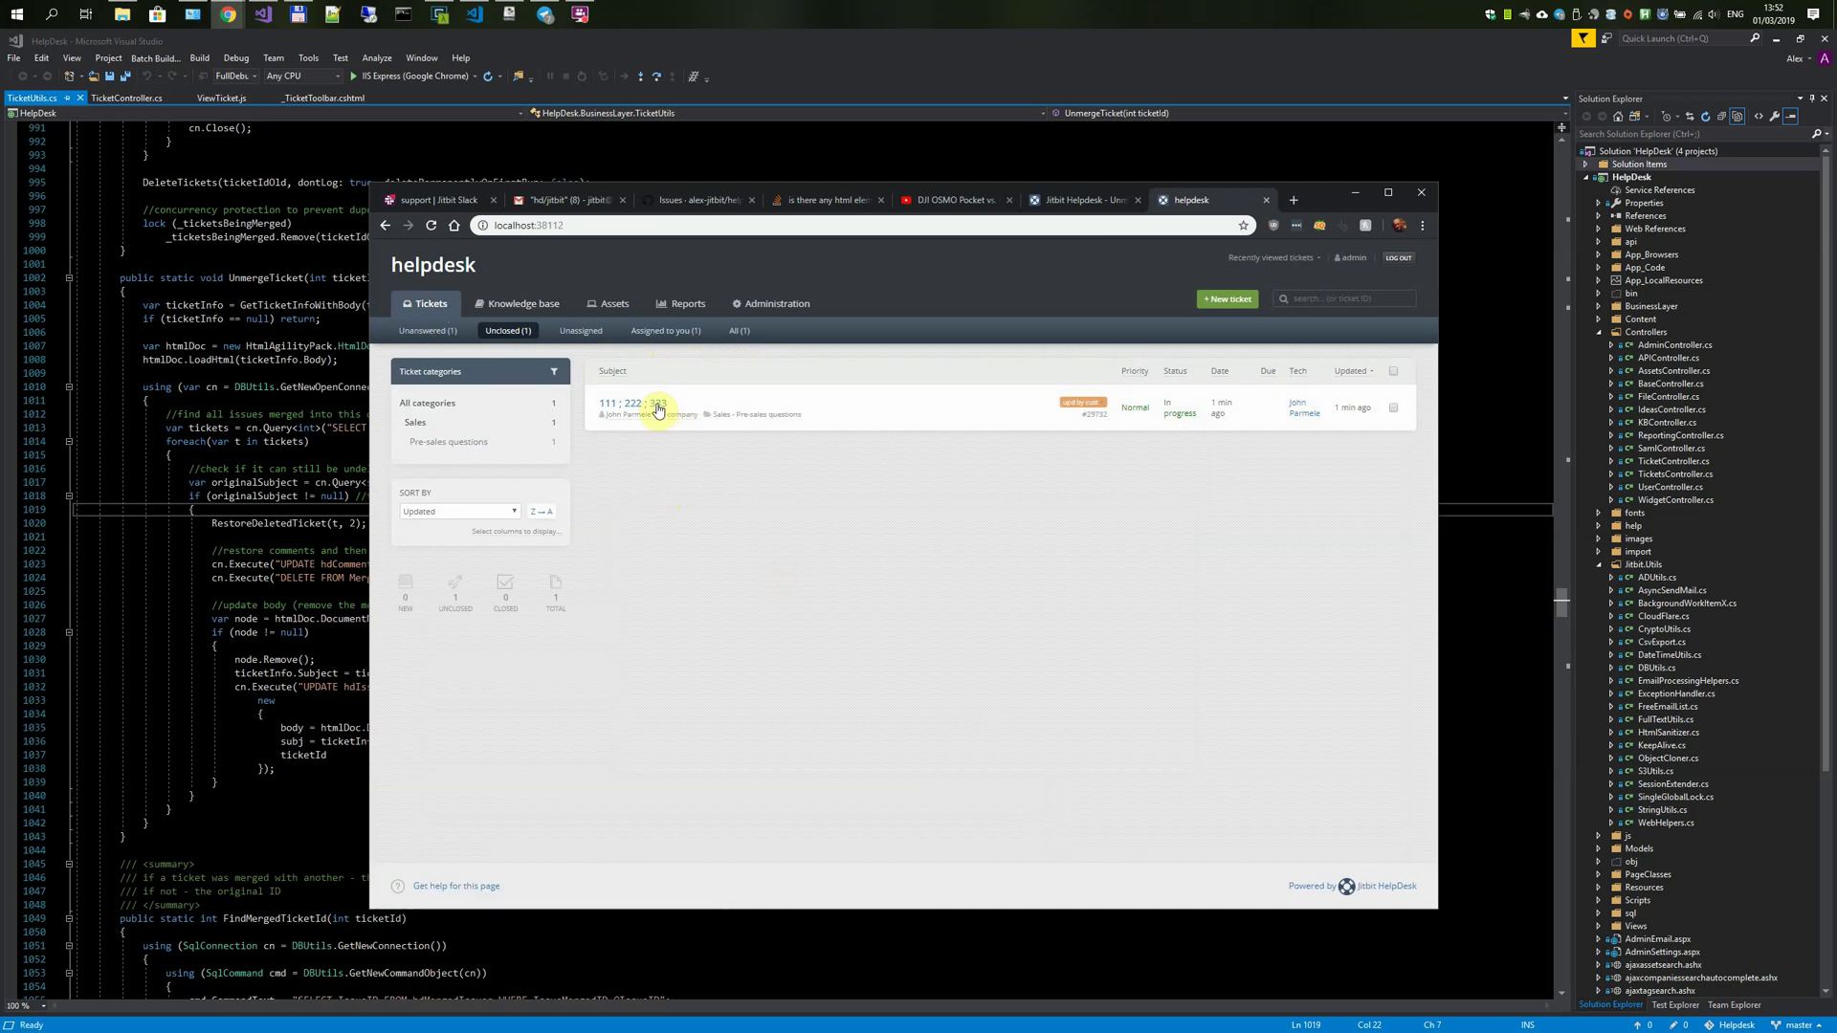
- Unmerge ticket '111 ; 222 ; 333' using More... > Unmerge (beta)
click(652, 404)
click(1000, 381)
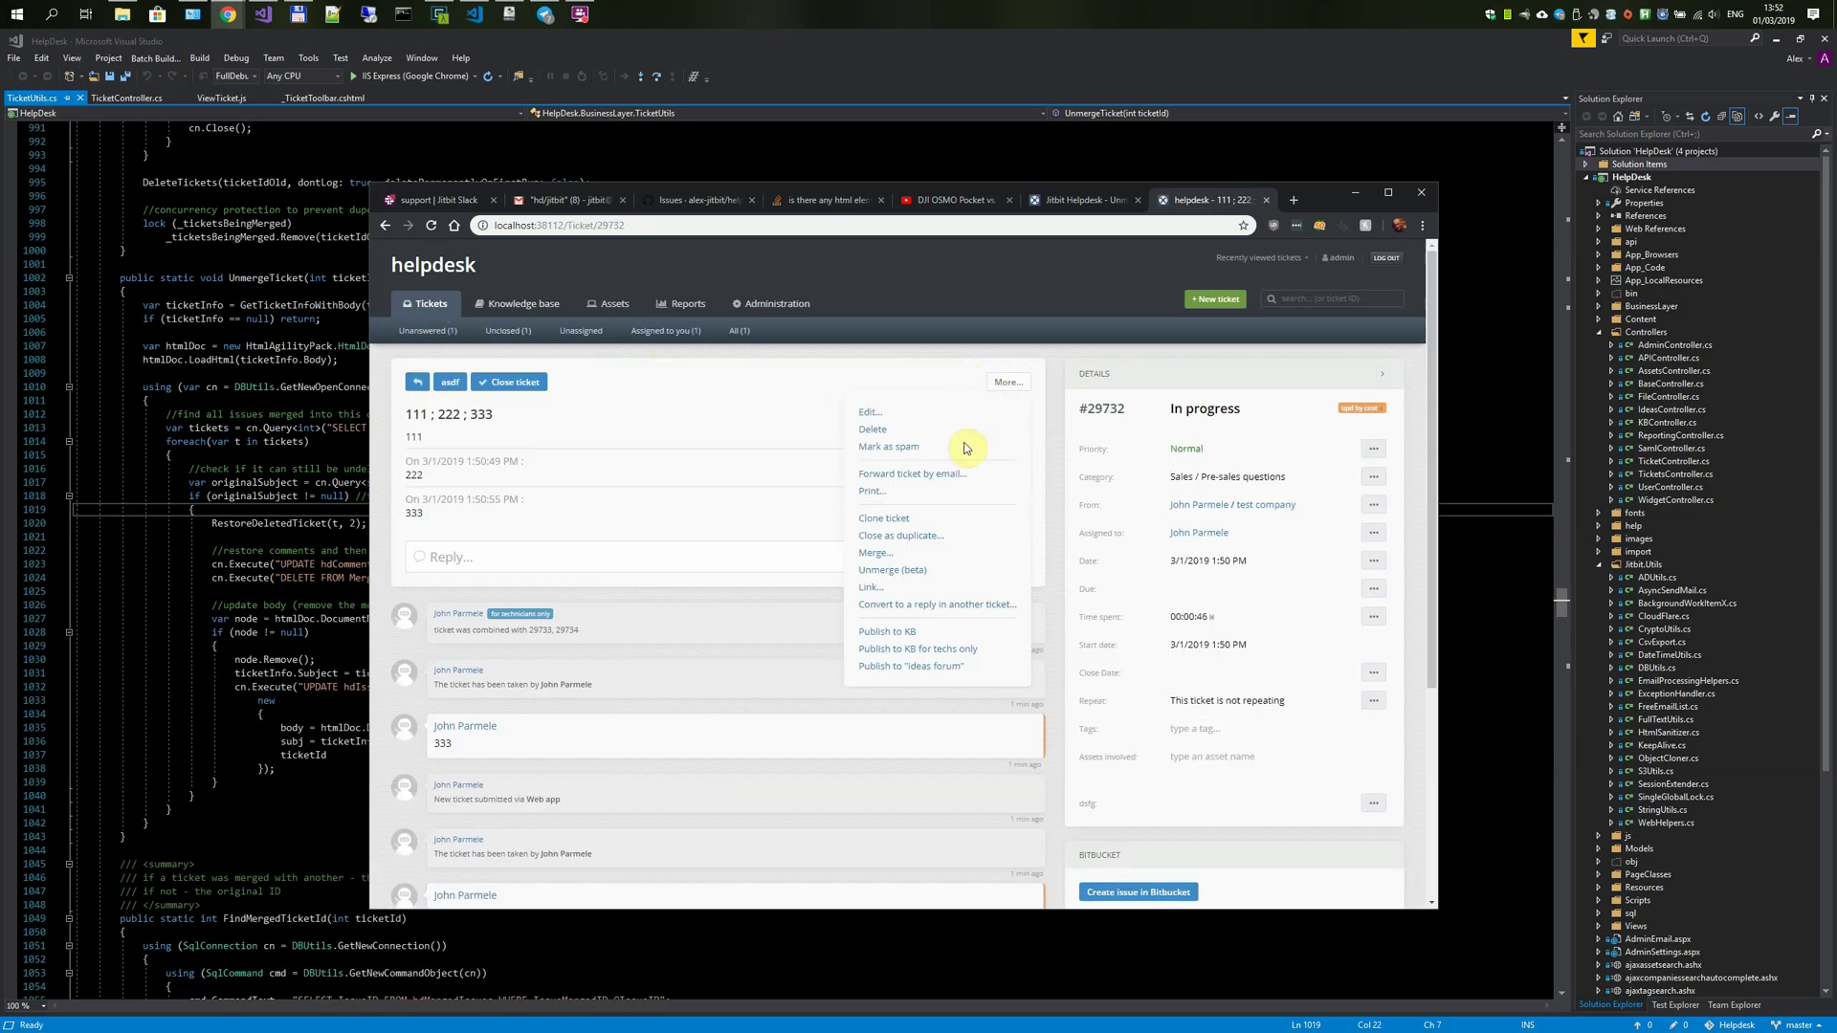
click(906, 580)
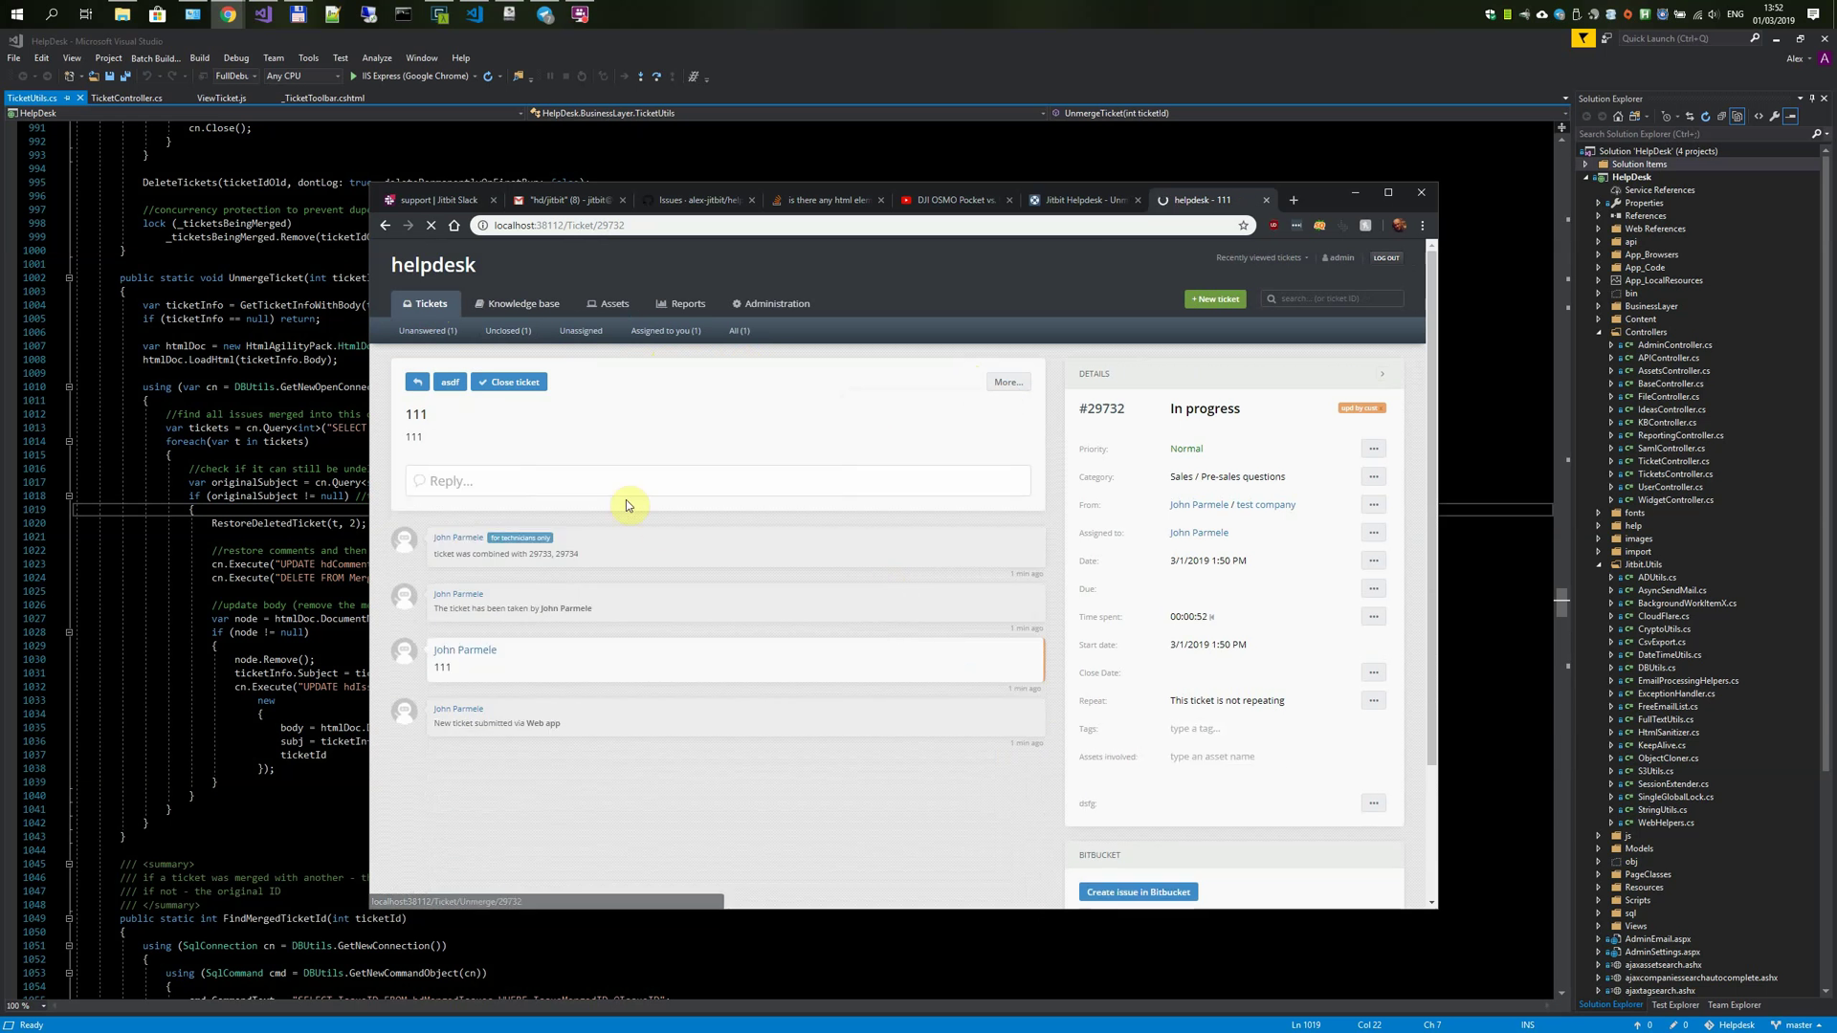
- Inspect ticket 111 and its 'ticket was combined' note referencing #29733
double_click(416, 415)
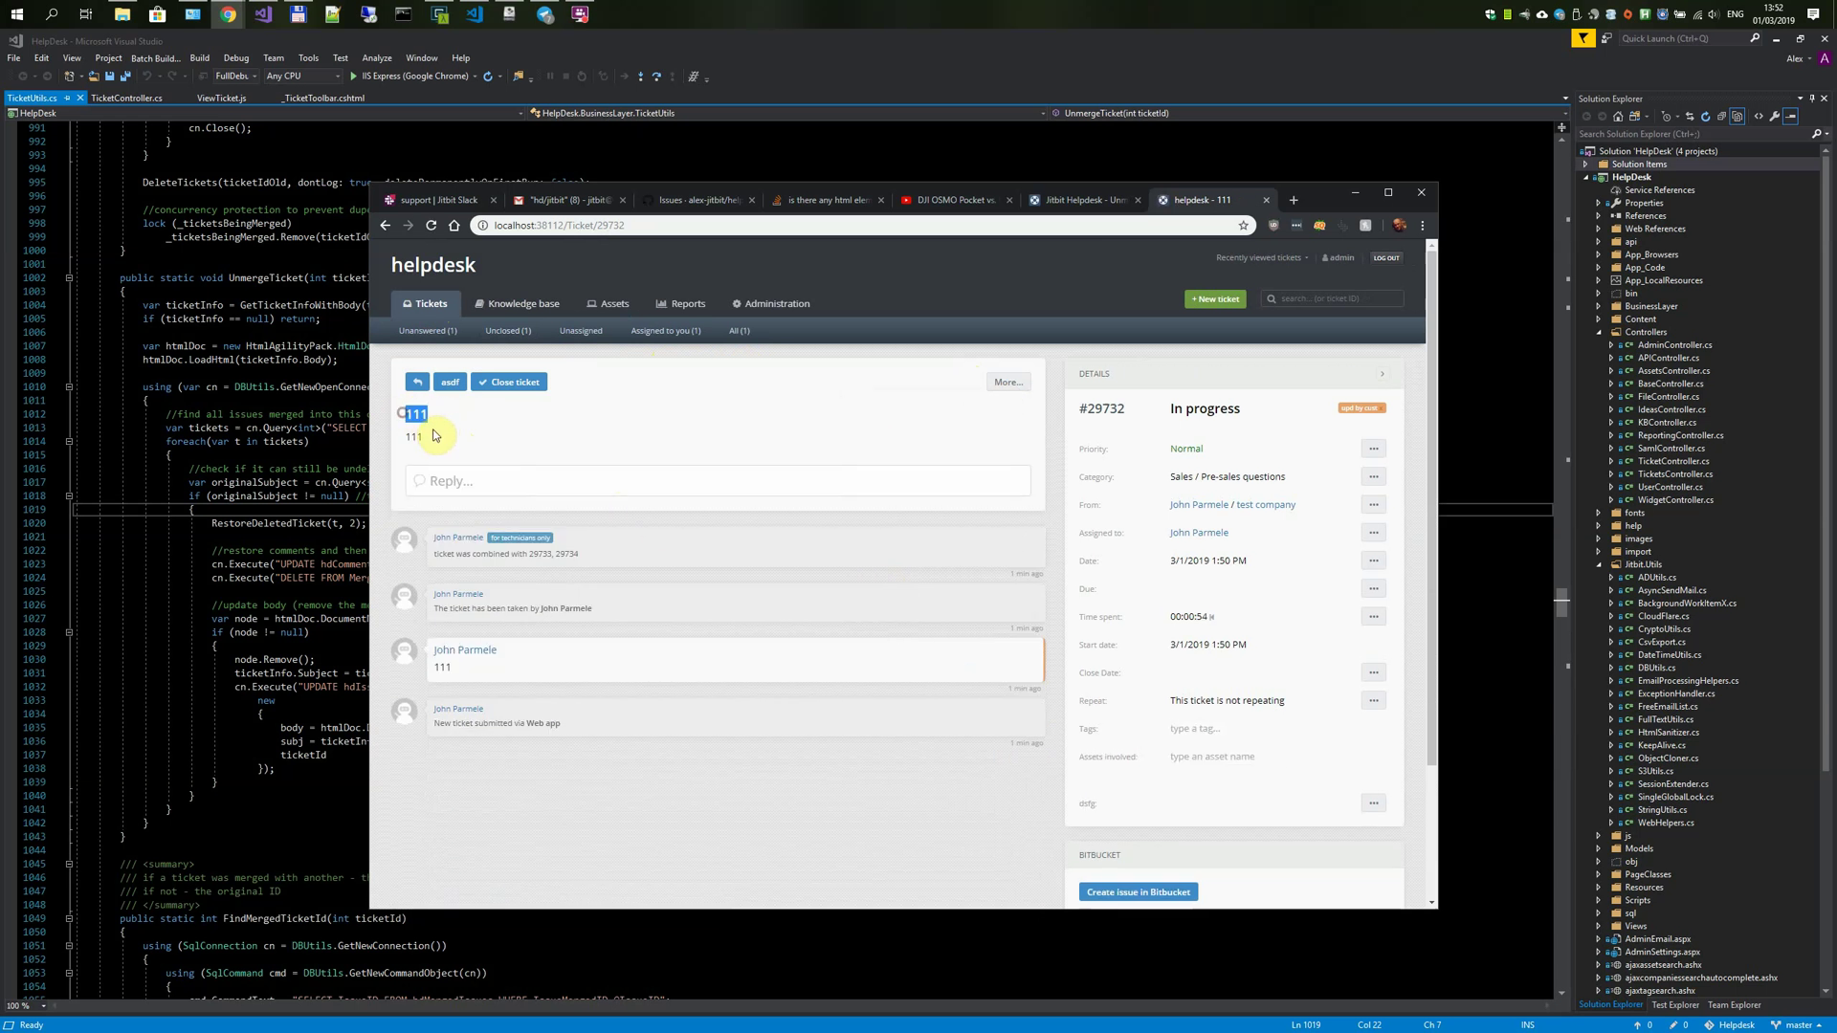
click(429, 436)
click(414, 436)
drag(433, 553, 586, 552)
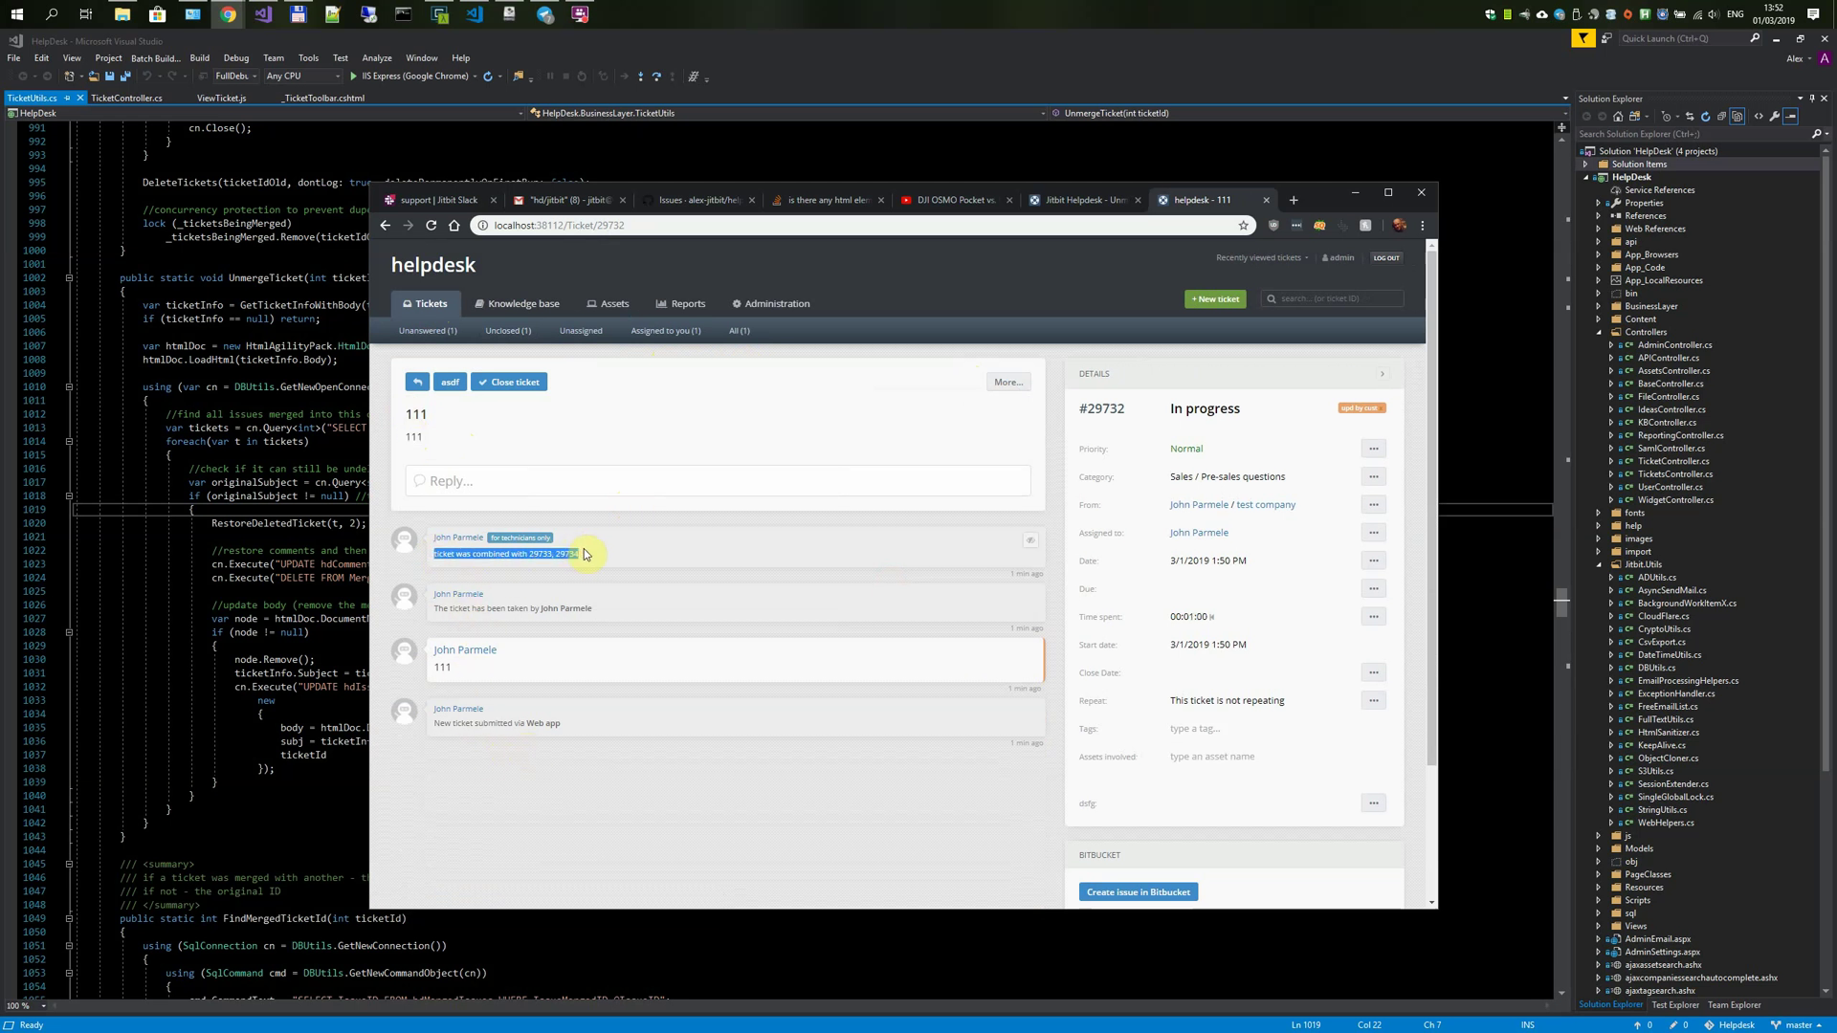
click(590, 551)
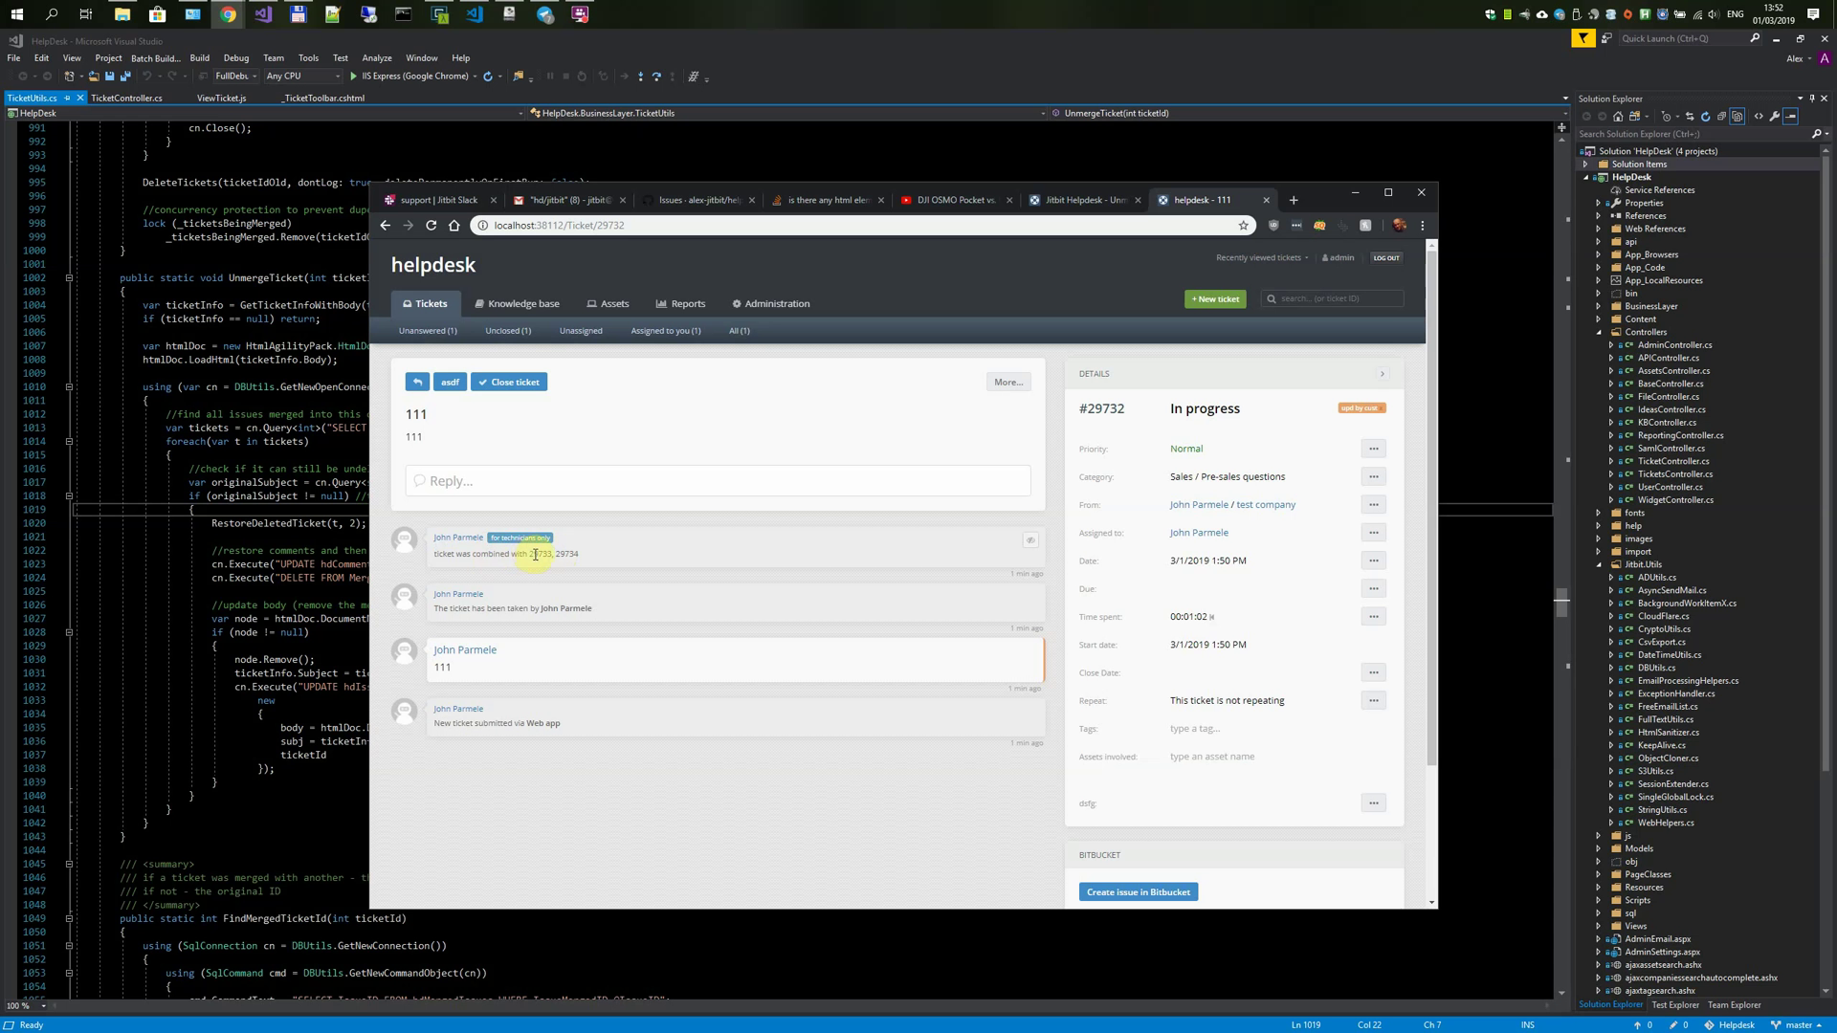
double_click(540, 554)
click(592, 561)
mouse_move(516, 536)
- Open restored tickets 222 and 333 from the Unclosed list to check their replies
click(498, 335)
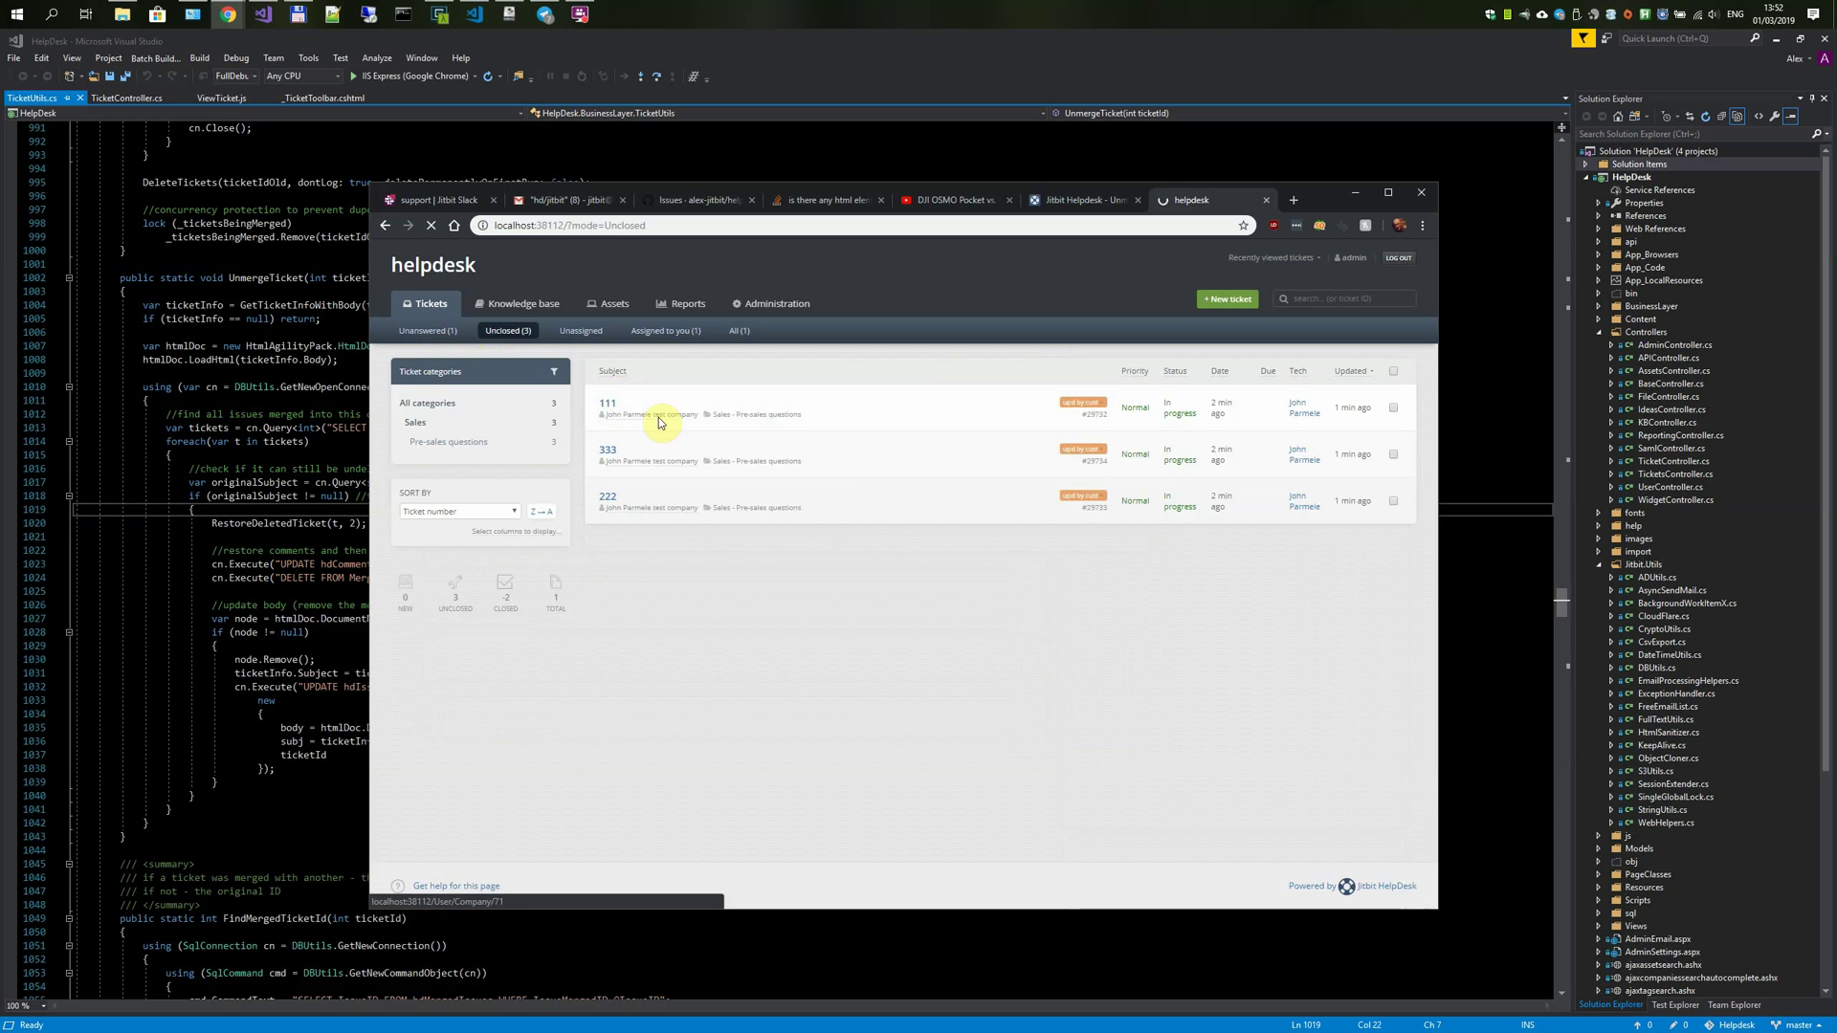
click(608, 497)
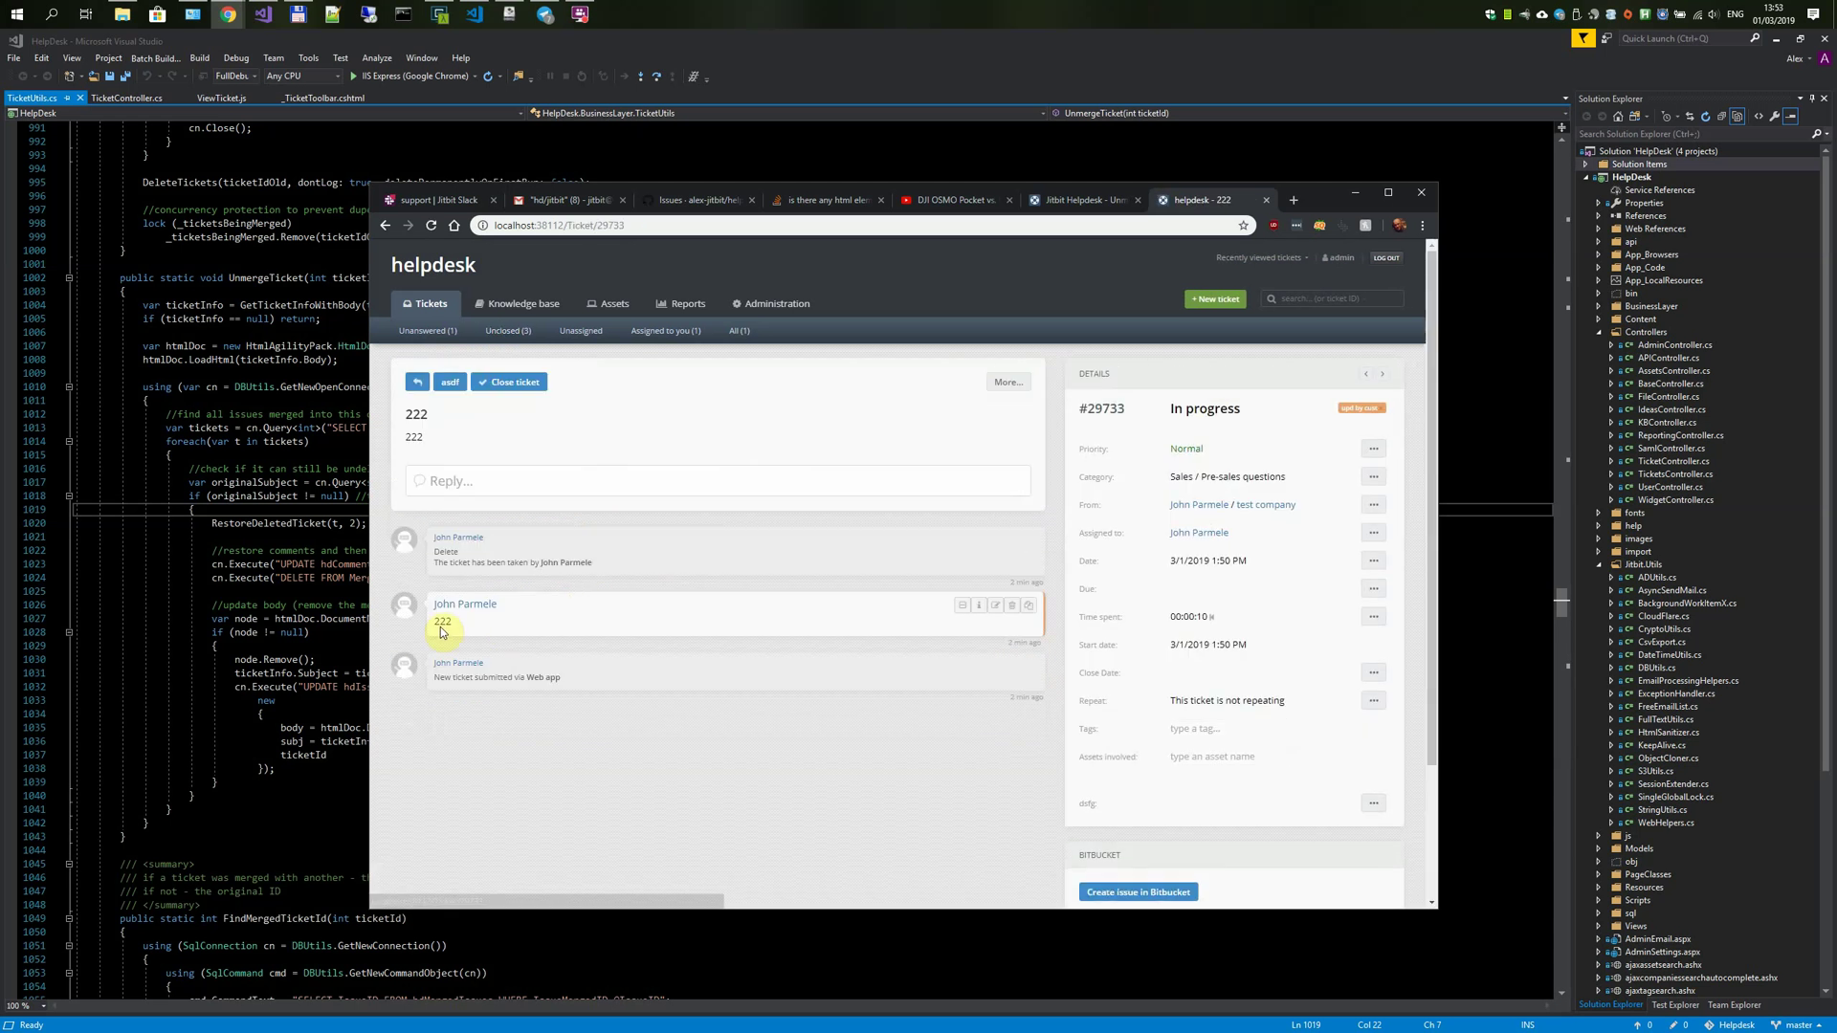
right_click(594, 418)
click(612, 428)
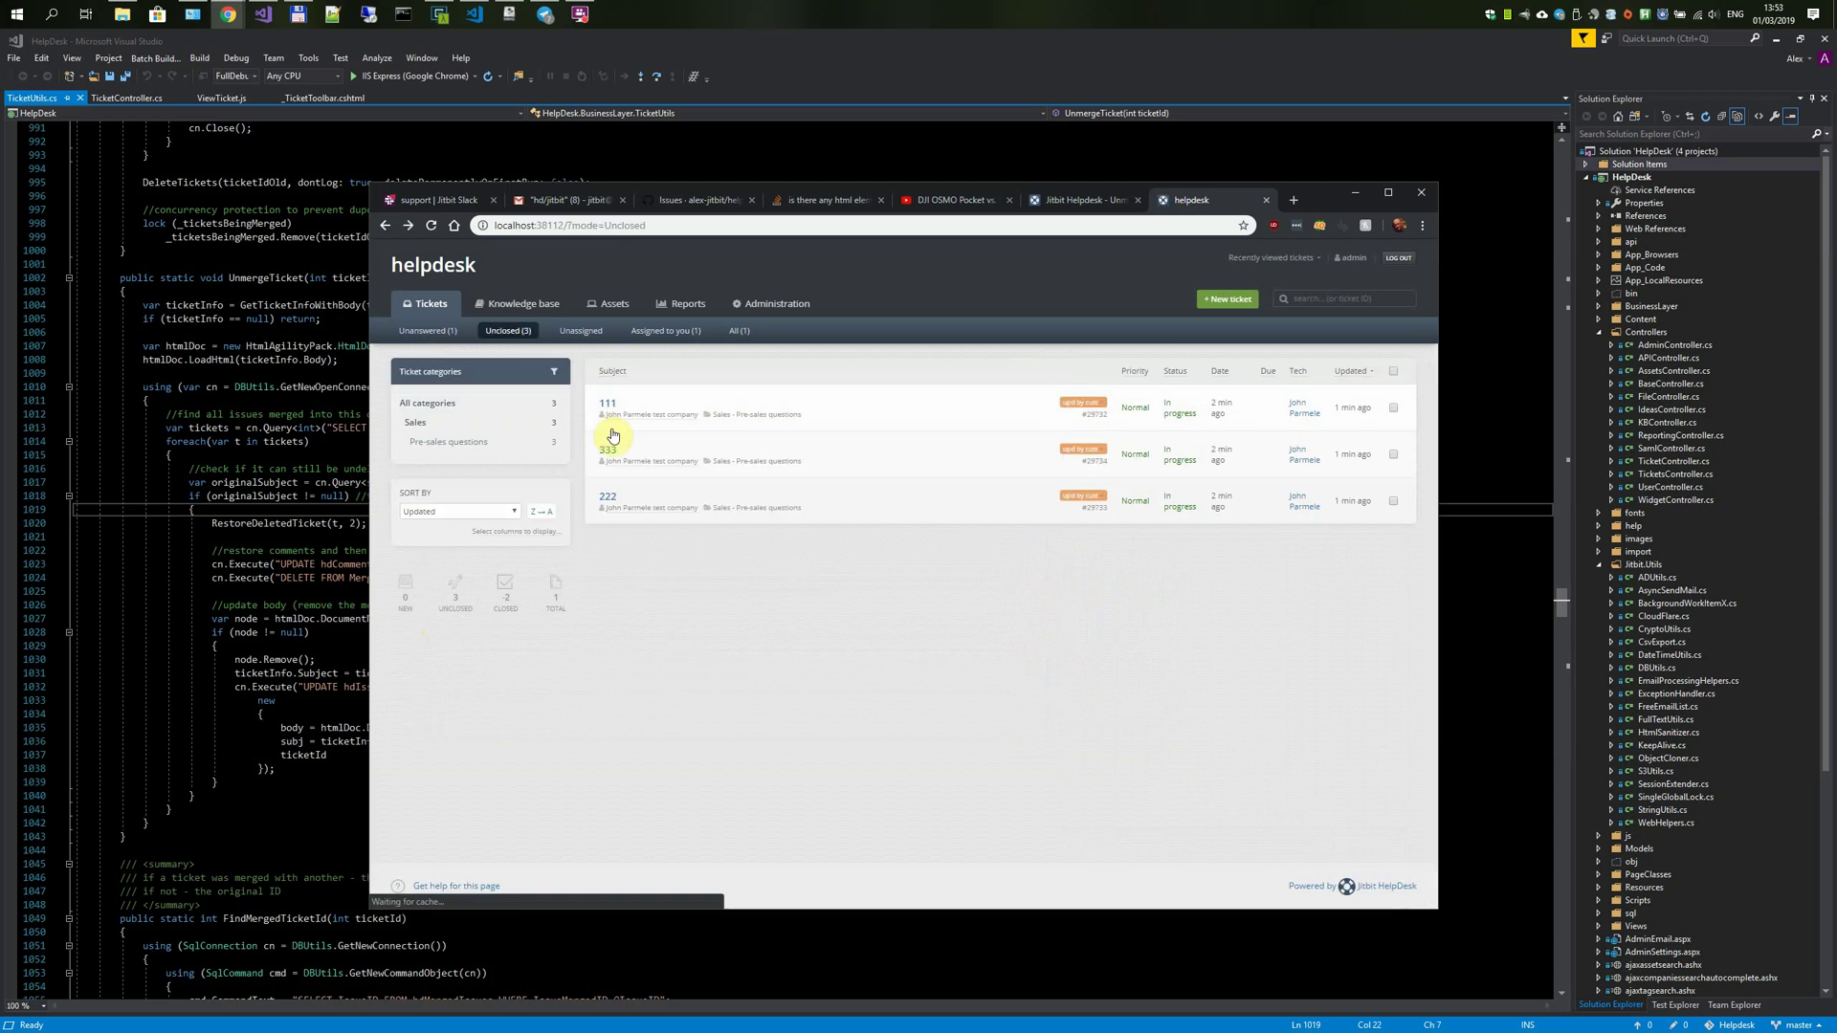
click(603, 450)
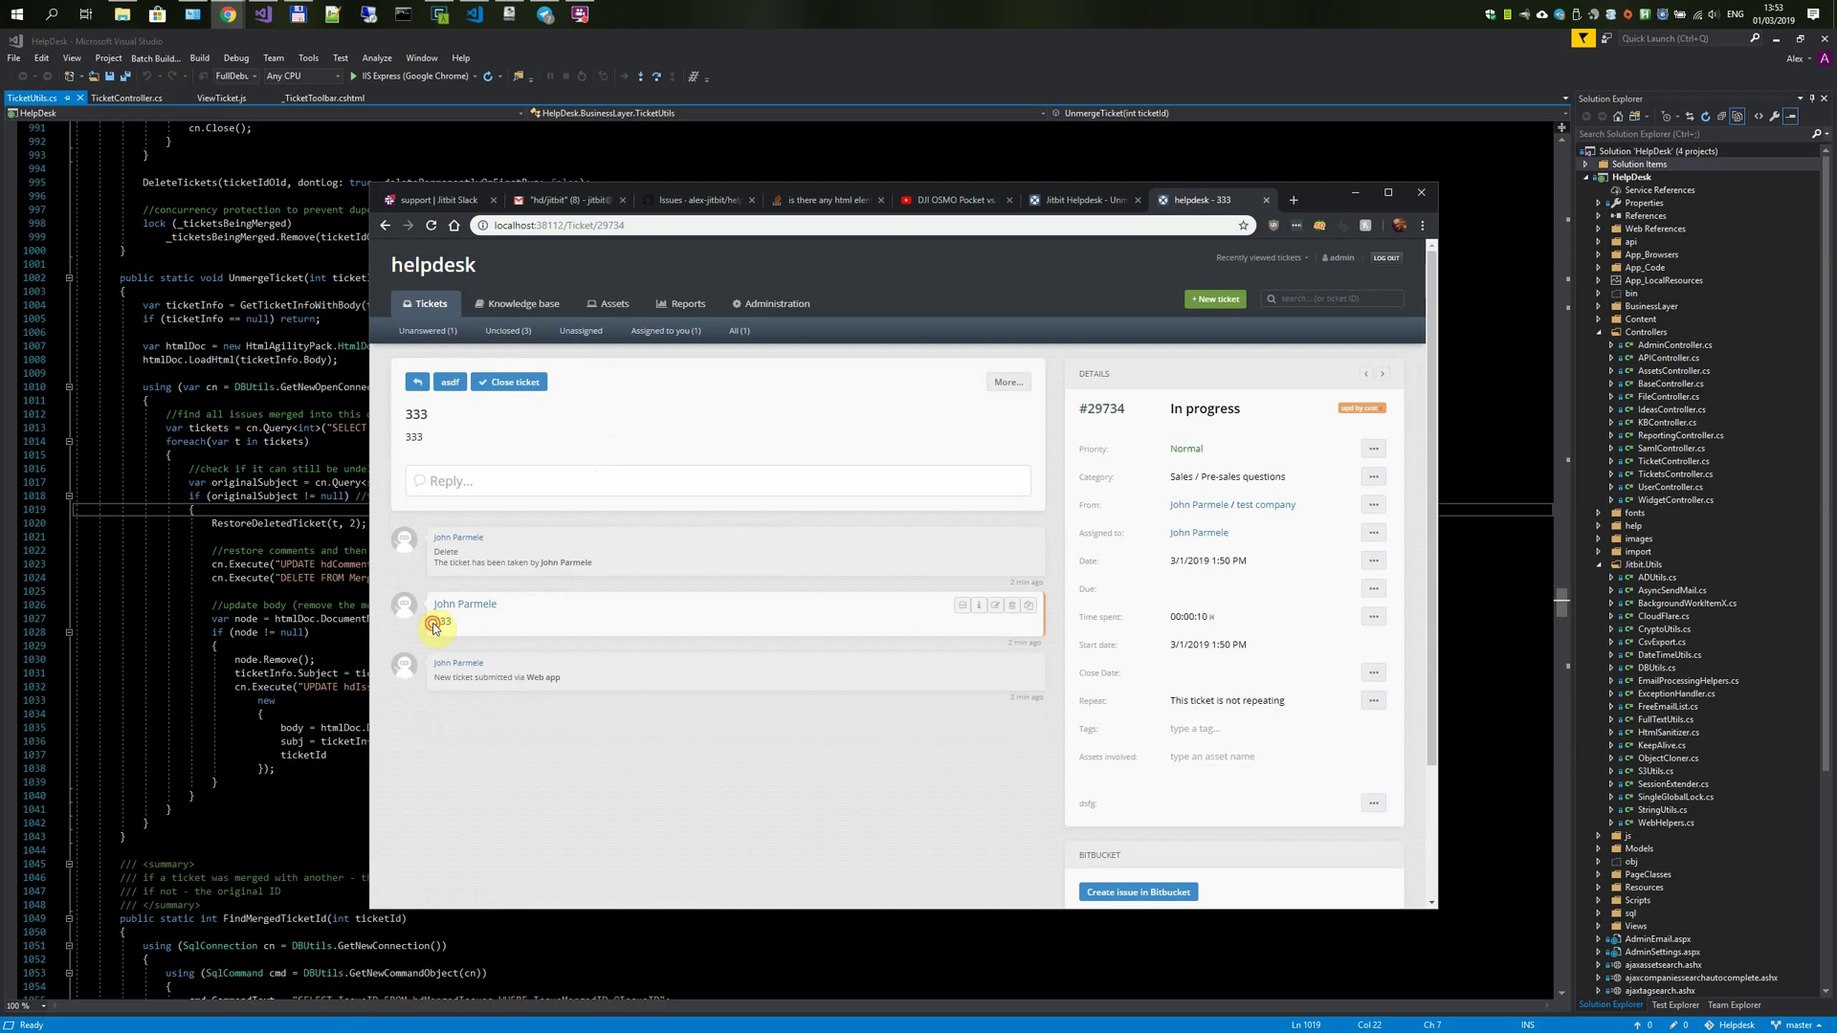
right_click(632, 419)
click(637, 423)
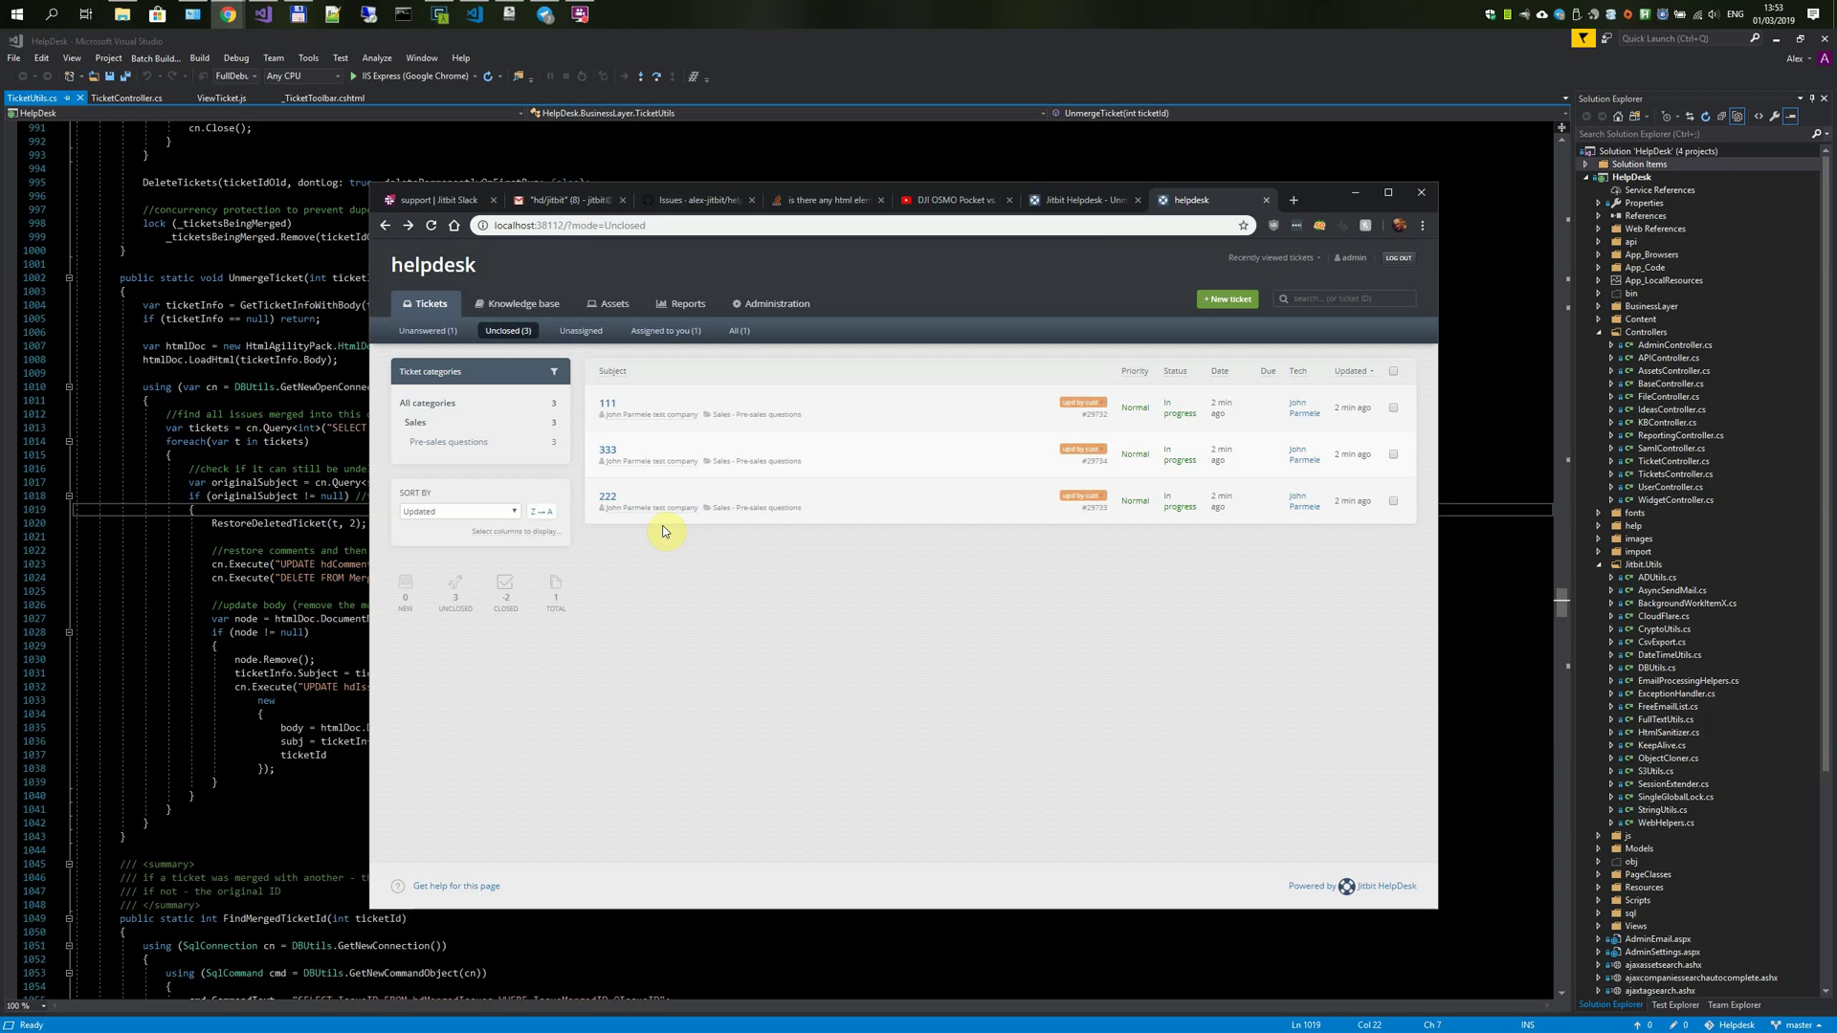
double_click(510, 227)
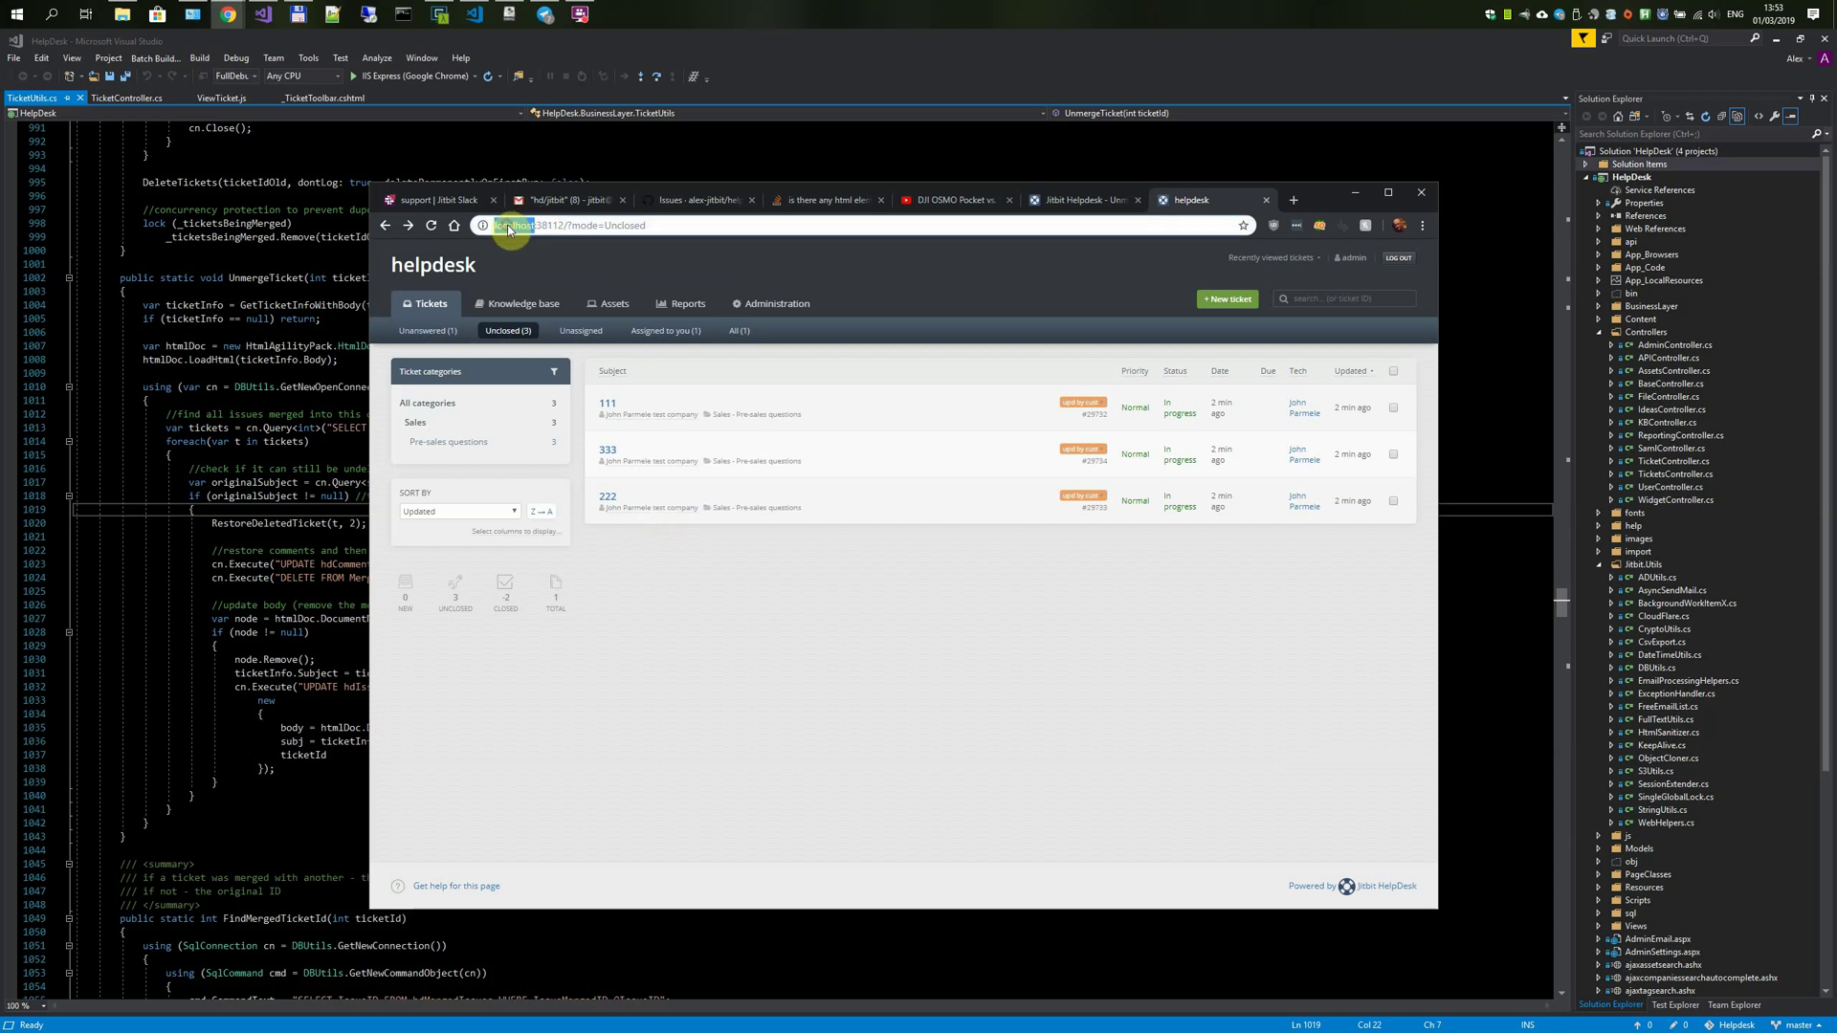
click(636, 536)
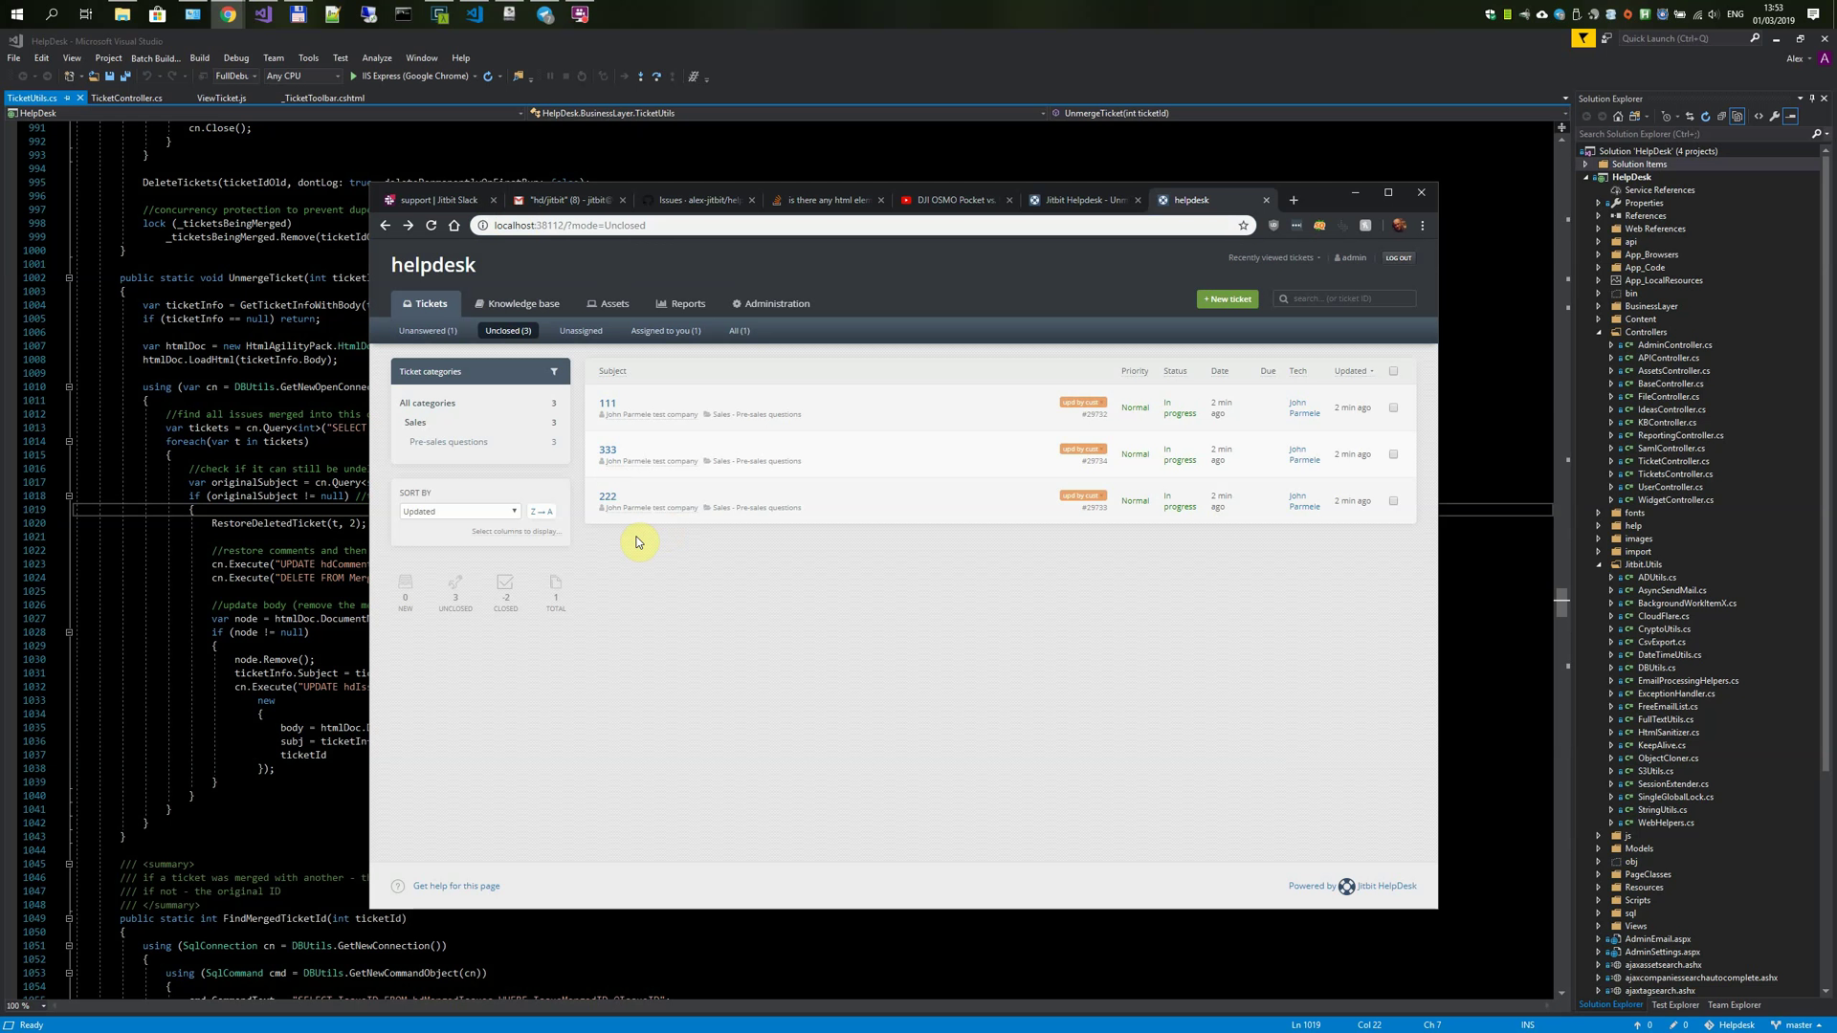
- Bring the UnmergeTicket code in Visual Studio forward and open the FlashBack Express recorder
click(276, 522)
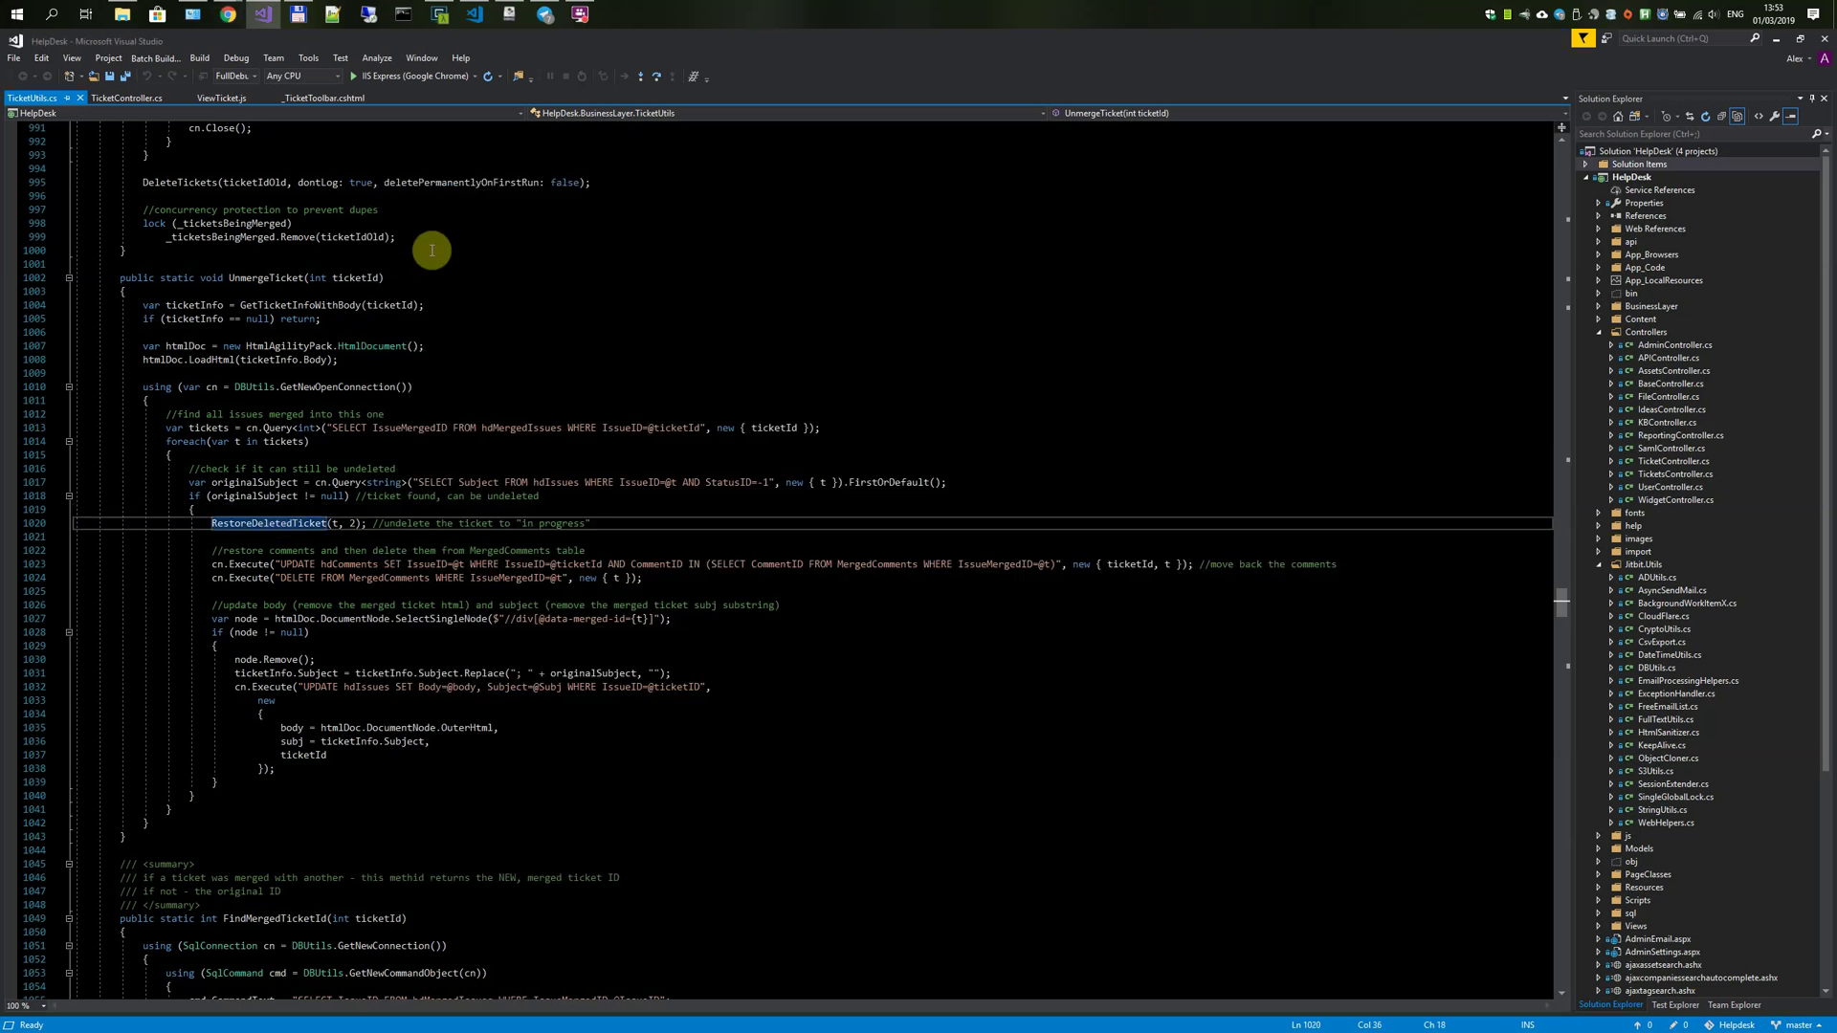
click(582, 14)
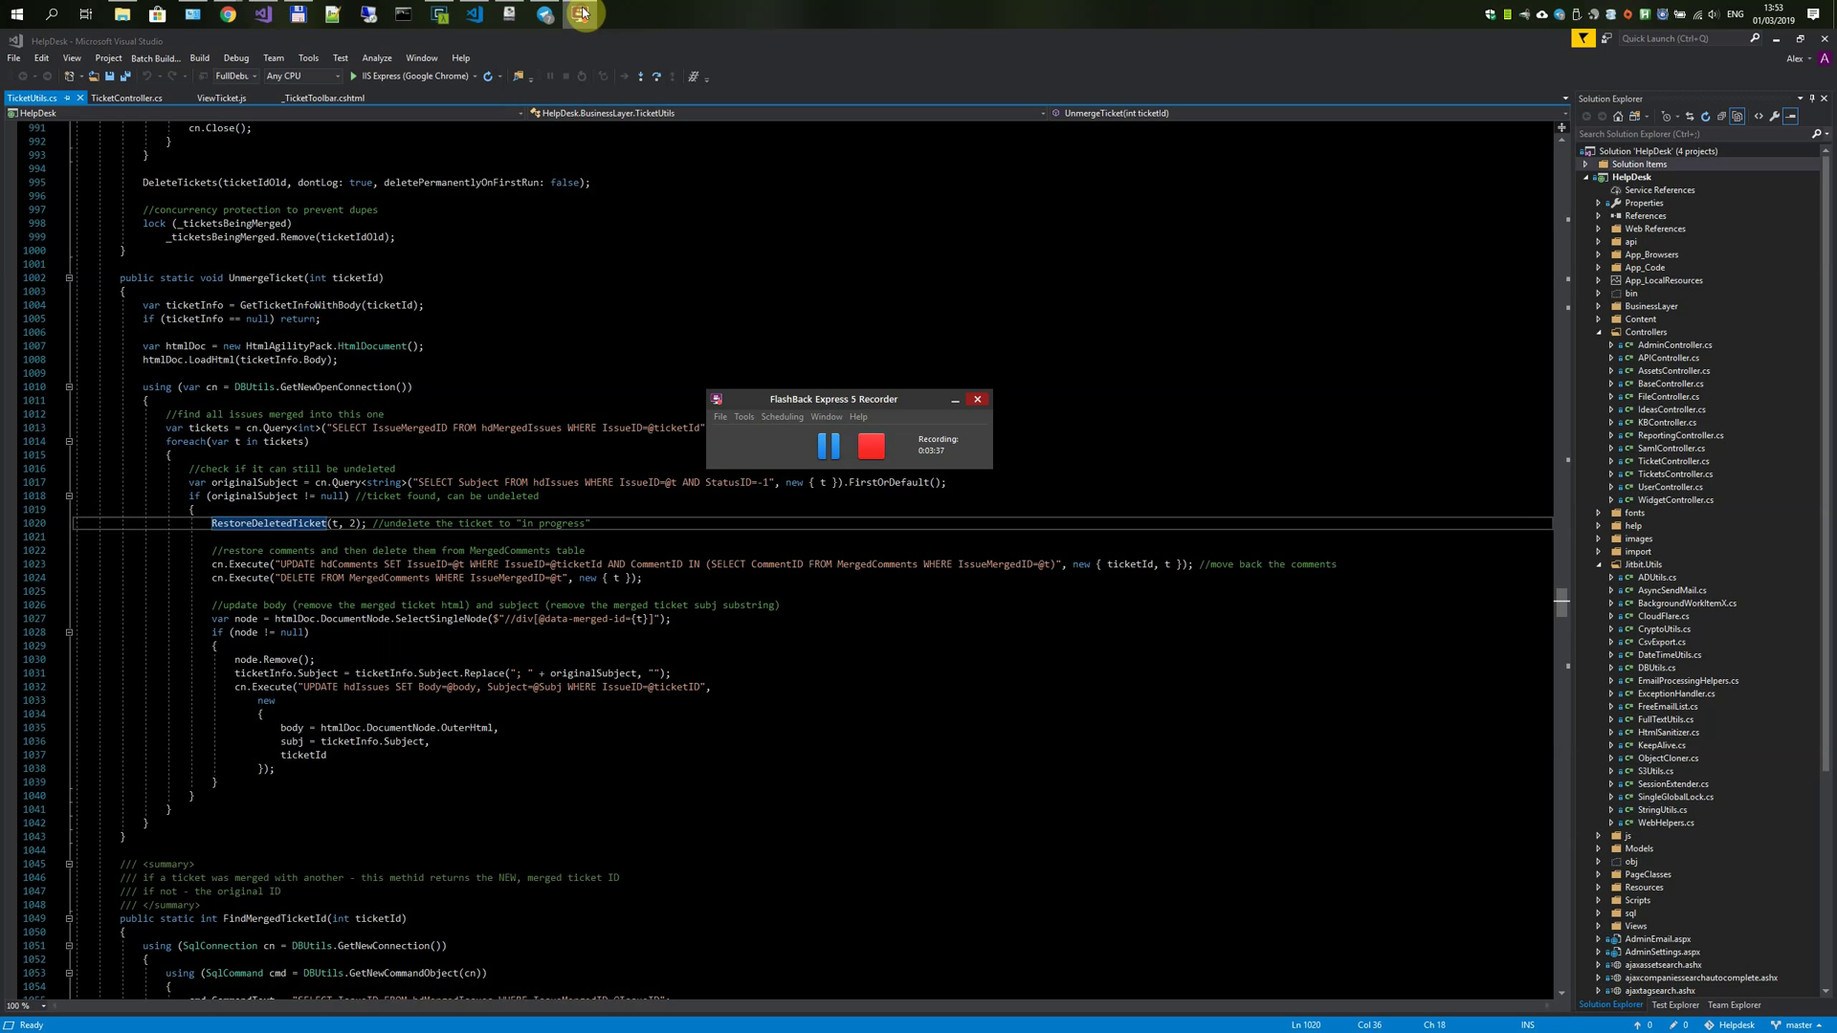